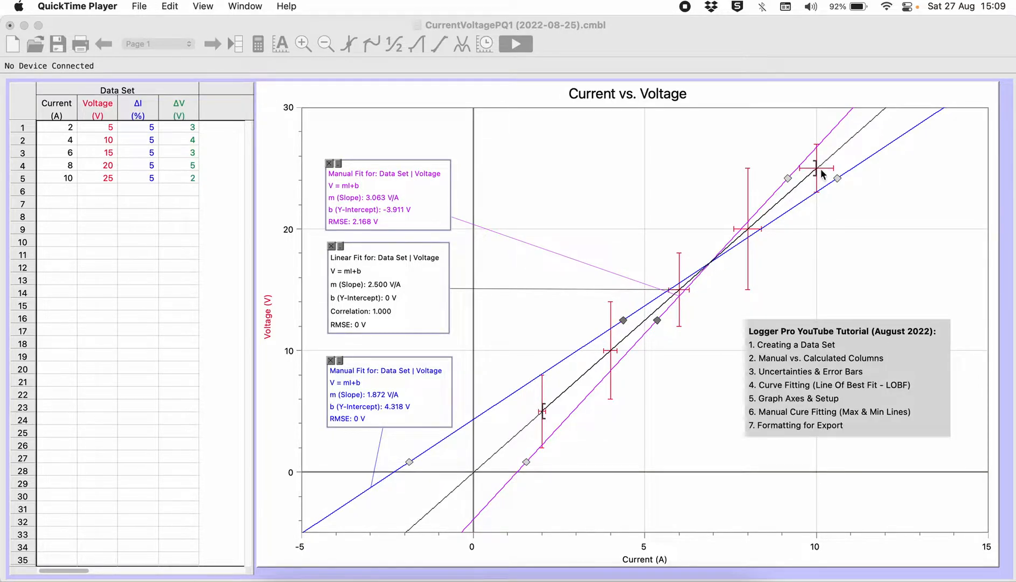
Create a new blank document, saving the changes to the open CurrentVoltagePQ1 file.
left_click(182, 32)
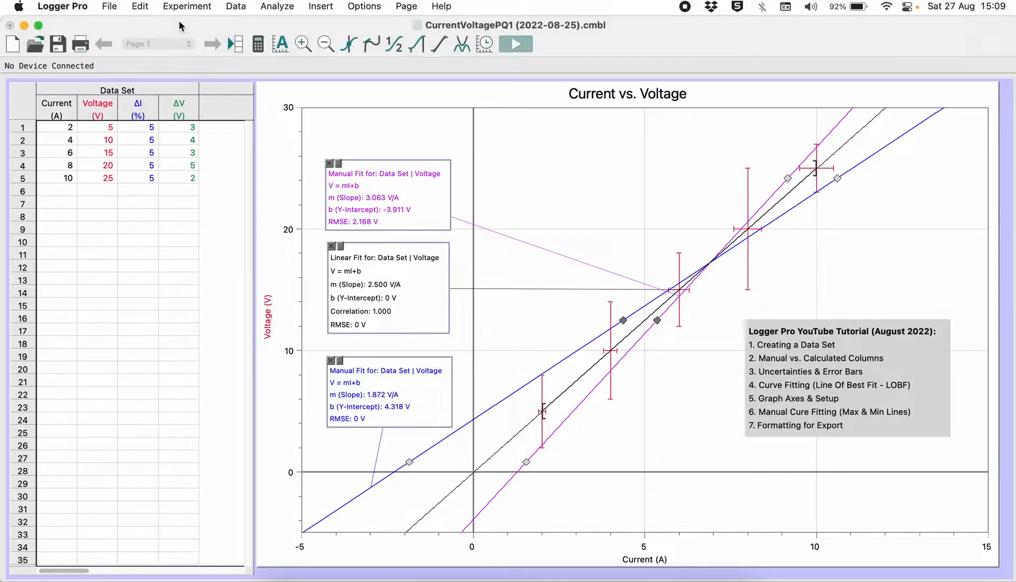
left_click(108, 7)
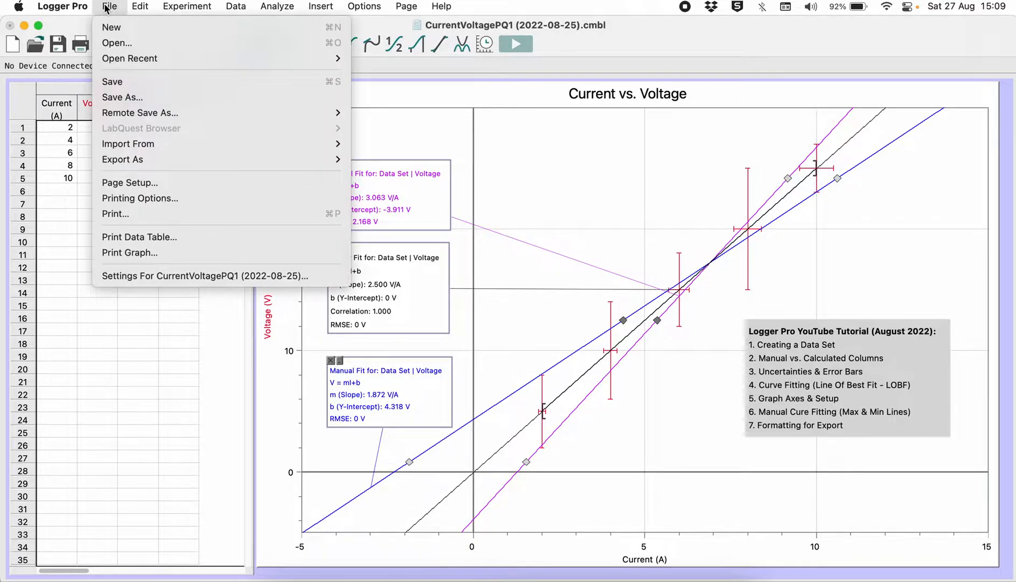
left_click(141, 28)
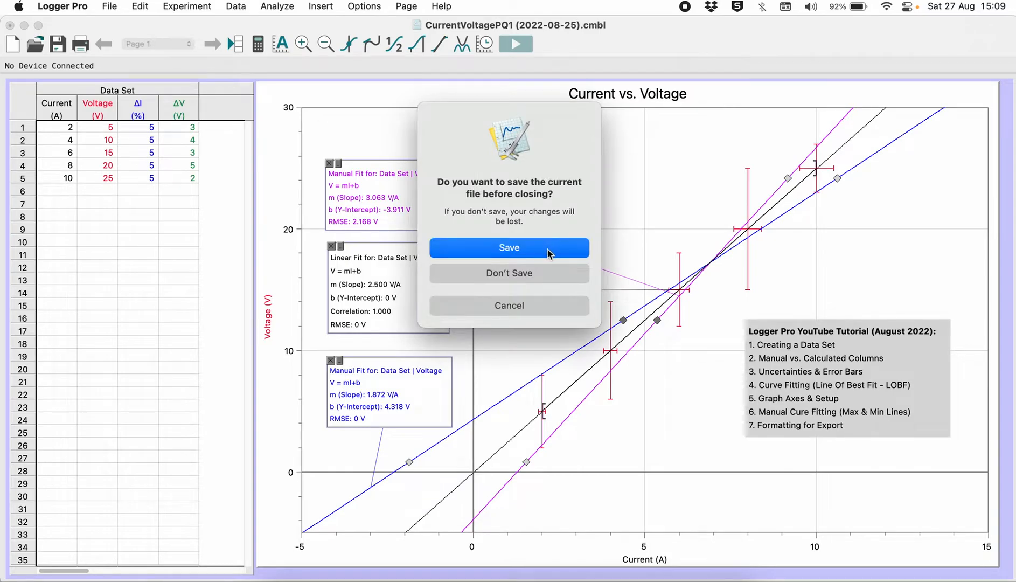
left_click(548, 253)
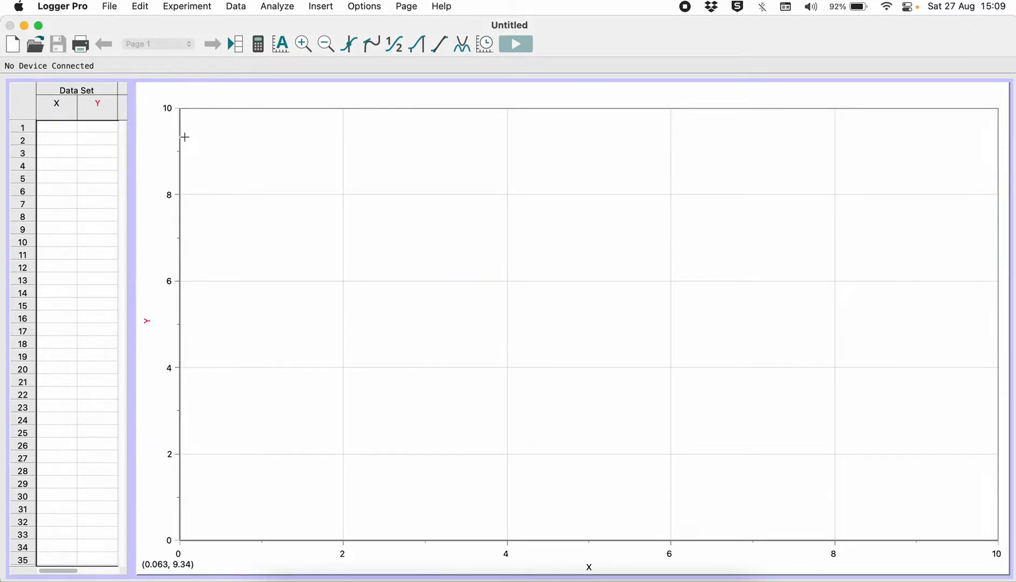
Narrow the graph from its data-table side and widen the data table to fill the freed space.
left_click(56, 128)
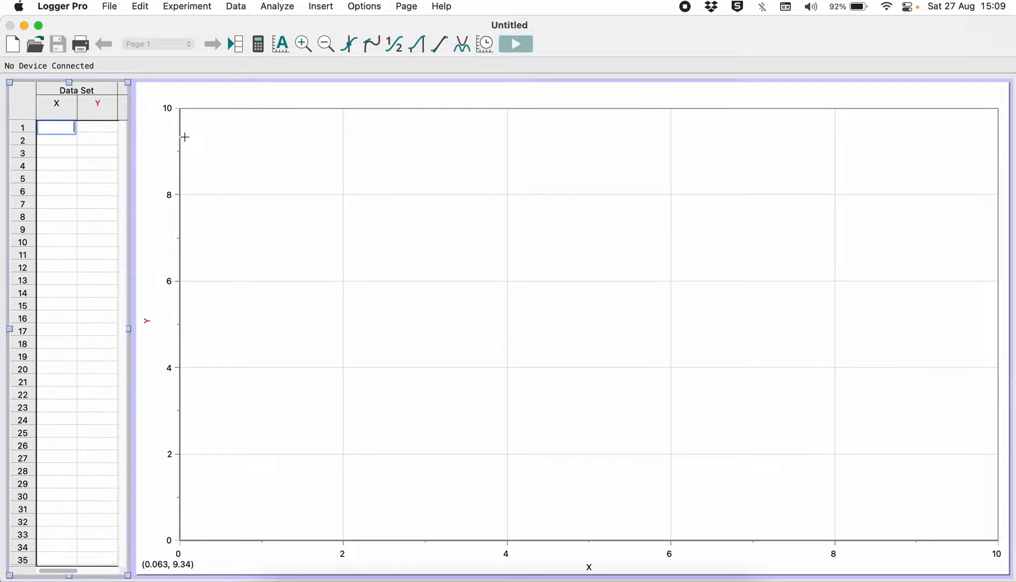
left_click(151, 204)
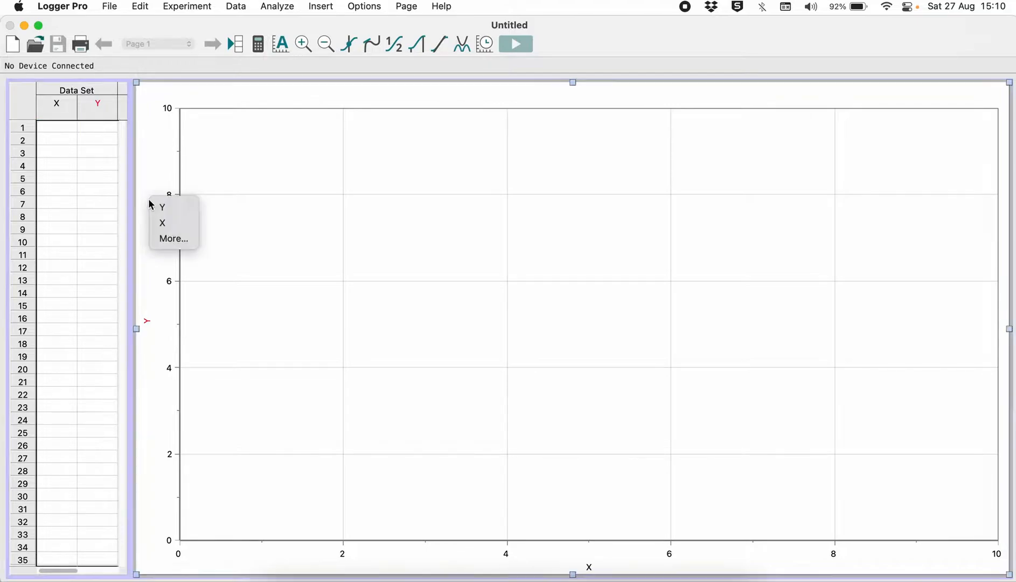
left_click(146, 303)
left_click_drag(136, 329, 214, 329)
left_click(88, 300)
left_click(130, 325)
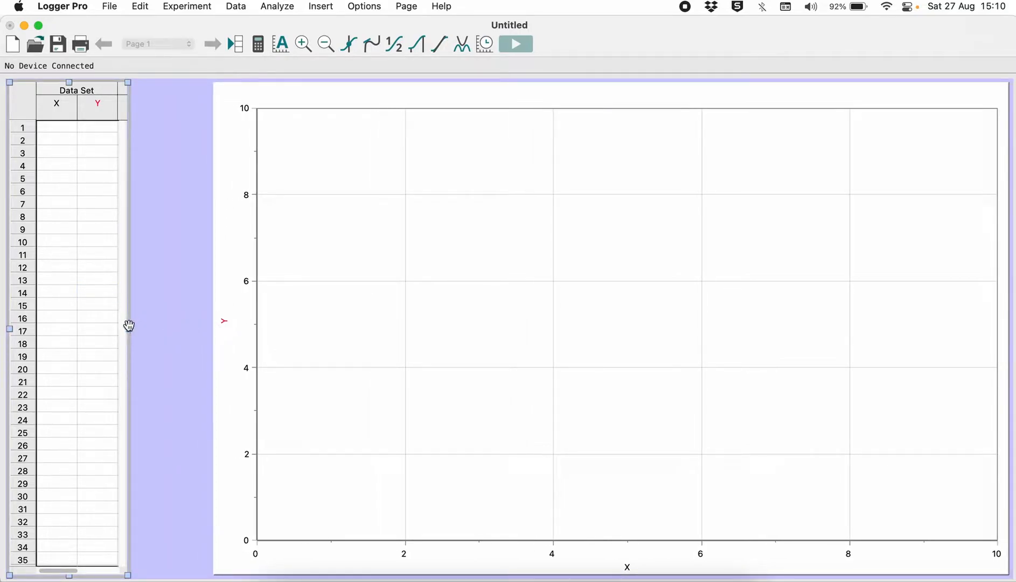
left_click_drag(128, 329, 210, 329)
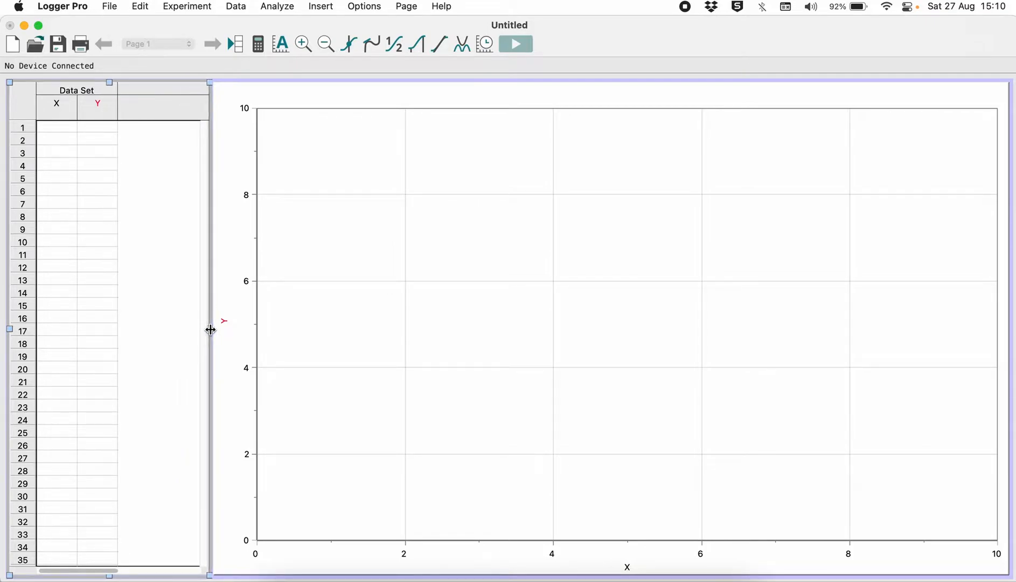
Rename the X column as Current with the short name I and units A.
double_click(64, 112)
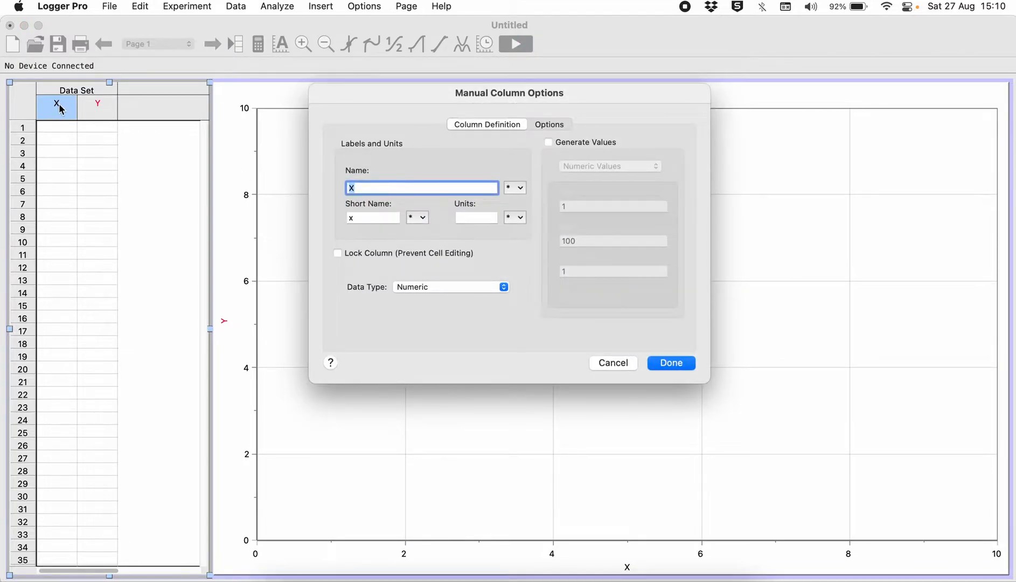
type("Current")
key("Tab")
type("I")
key("Tab")
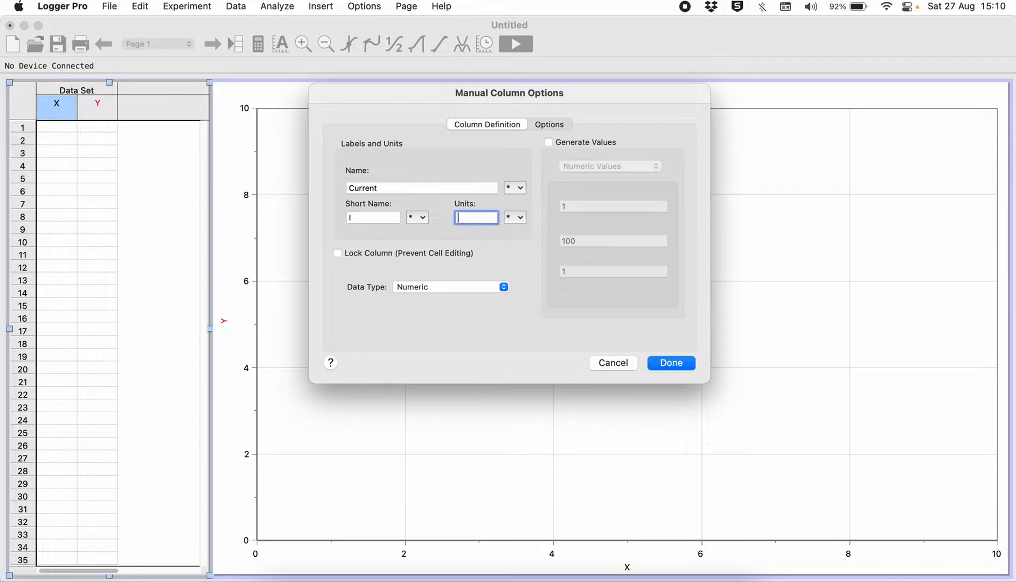
type("A")
left_click(688, 367)
Rename the Y column as Voltage with the short name V and units V.
left_click(99, 107)
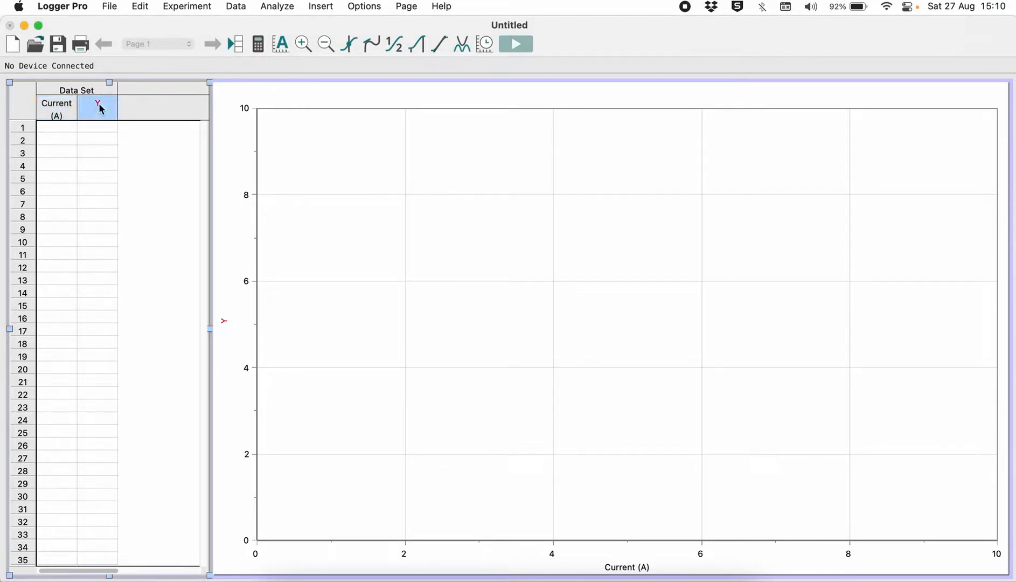
double_click(100, 108)
type("Voltage")
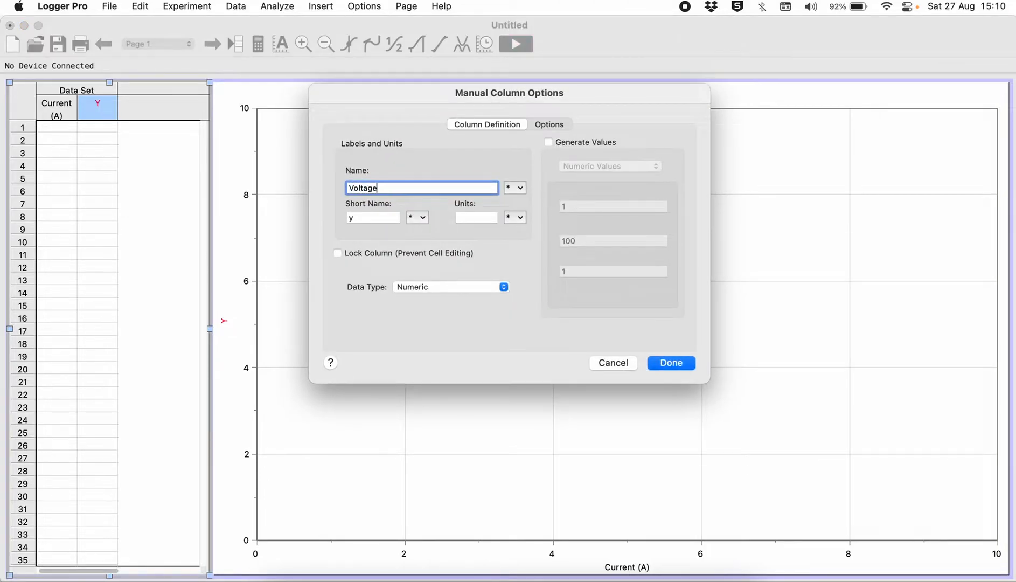
key("Tab")
type("V")
key("Tab")
type("V")
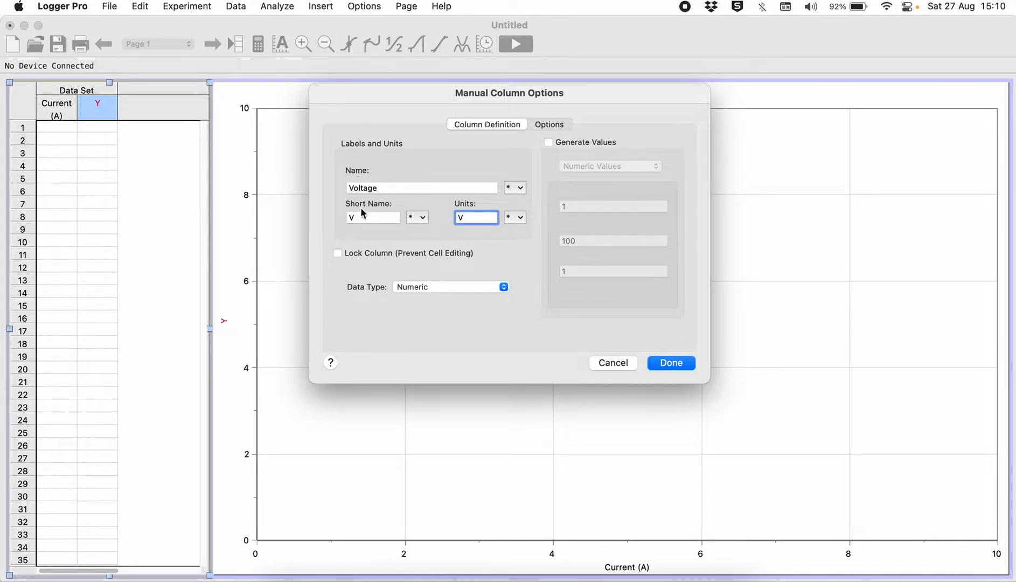
left_click(683, 364)
left_click(132, 144)
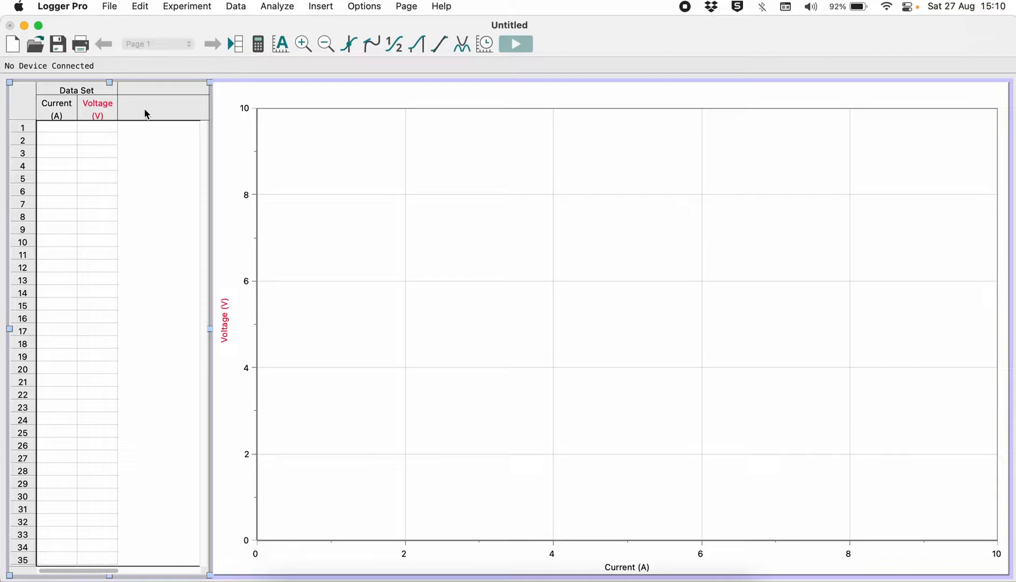
Start a new manual column and set both its name and short name to ΔI.
left_click(235, 6)
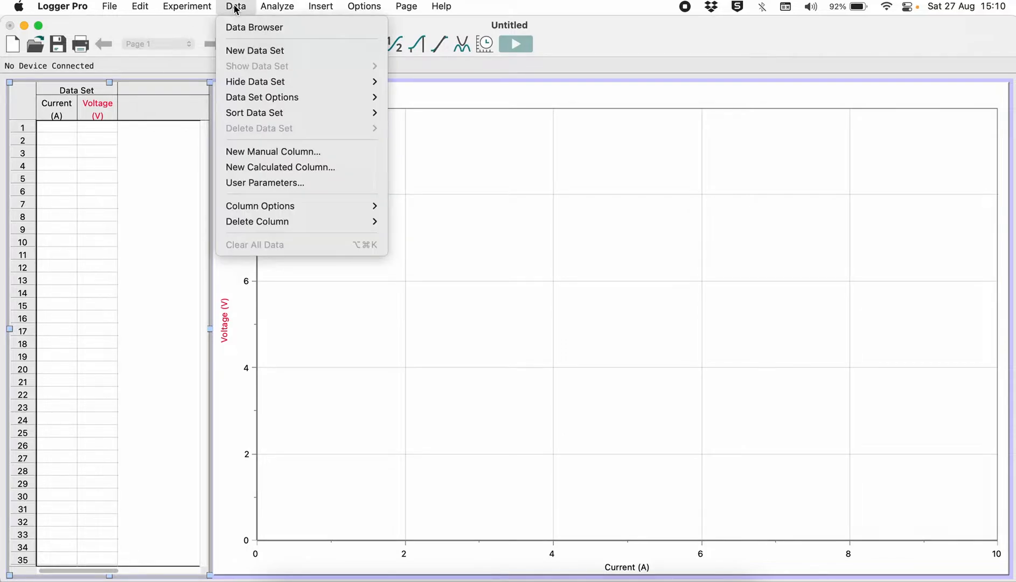
left_click(277, 153)
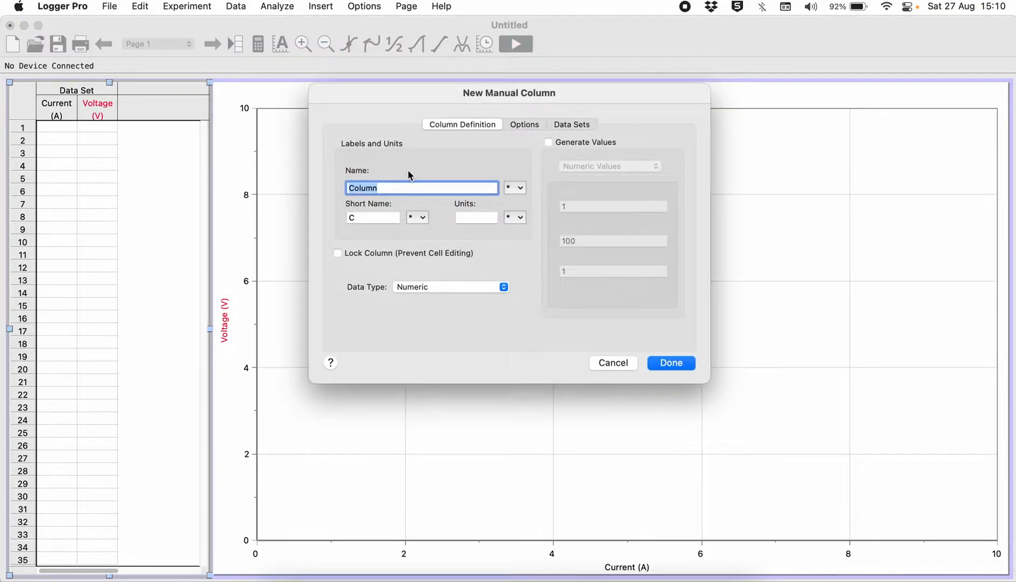
key("BackSpace")
left_click(523, 191)
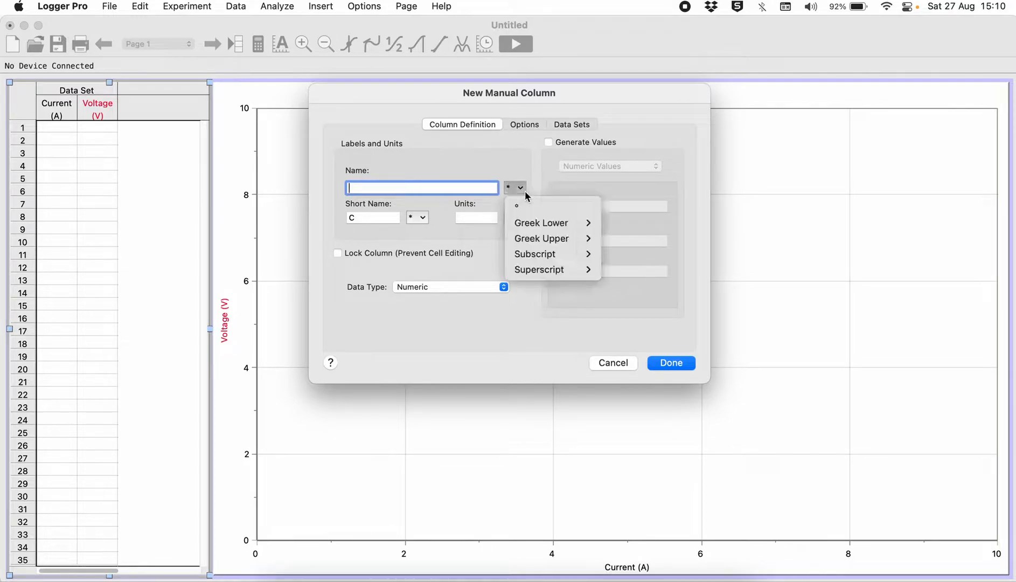
mouse_move(538, 227)
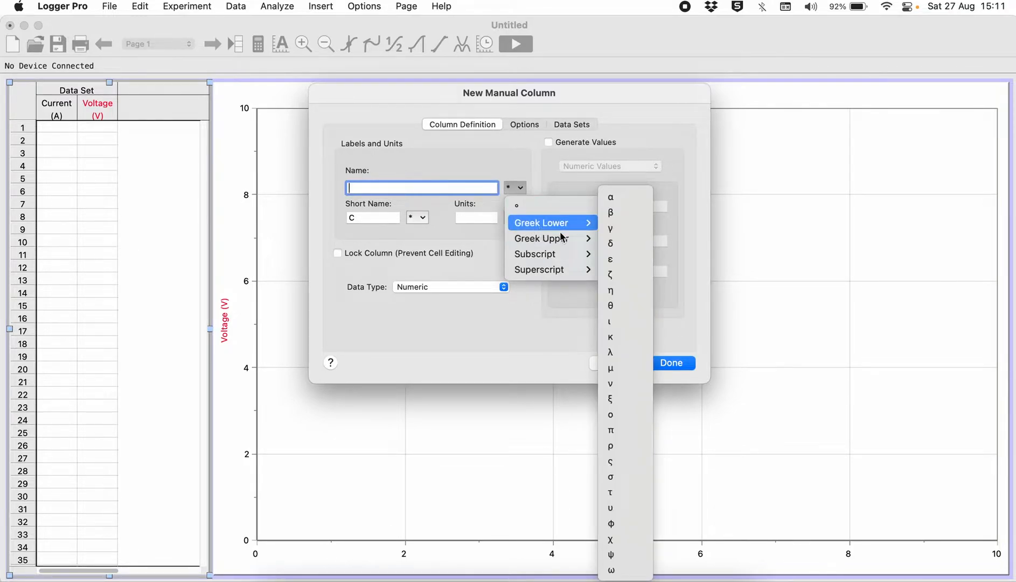
mouse_move(562, 241)
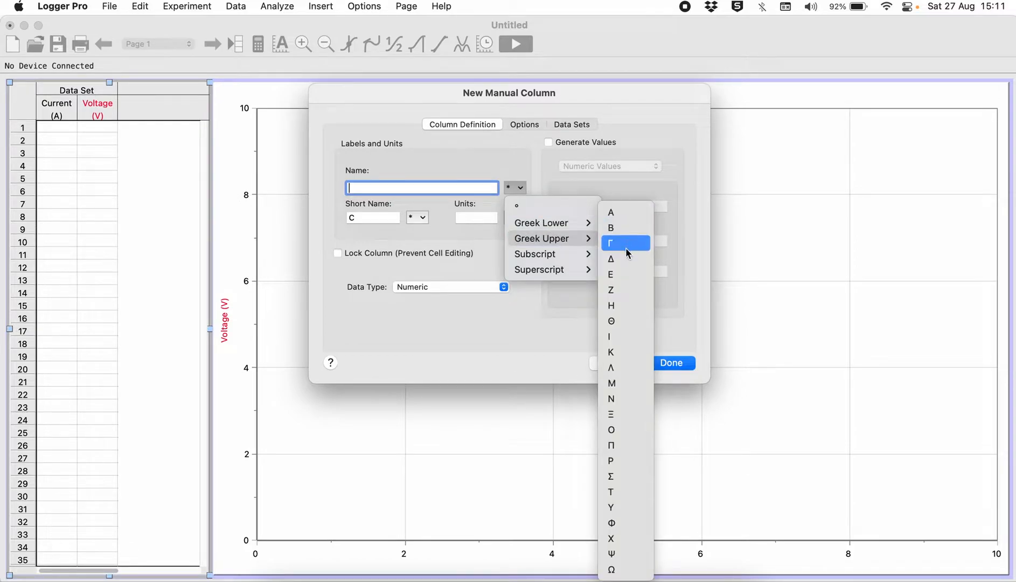
left_click(626, 259)
type("I")
left_click_drag(397, 188, 309, 188)
key("super+c")
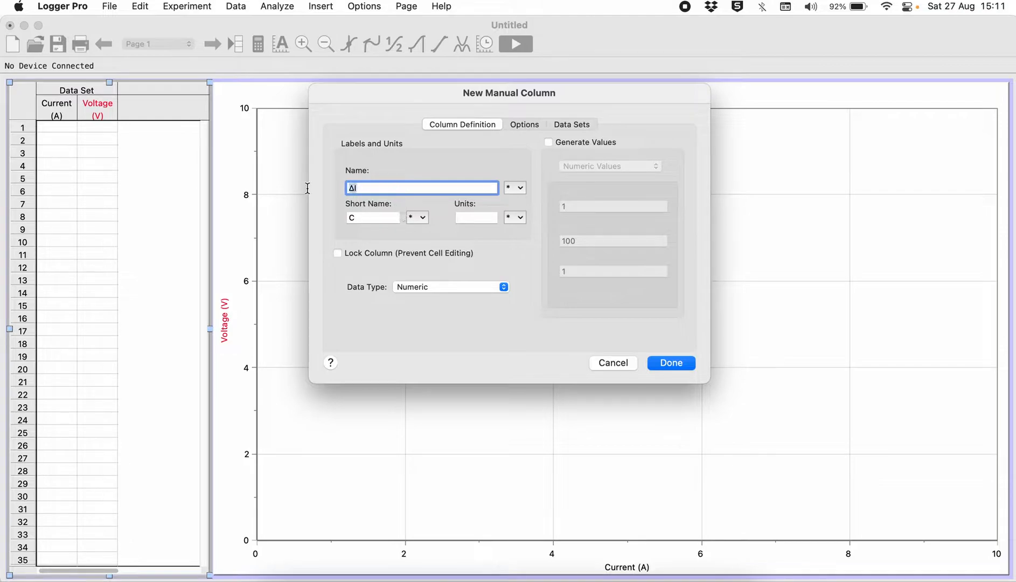
key("super+a")
key("super+v")
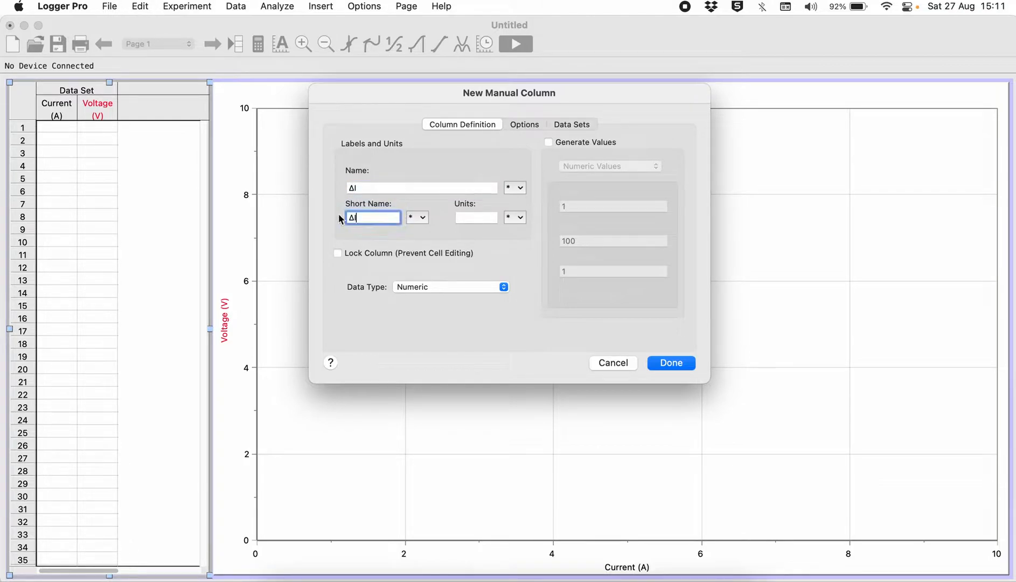
Set the ΔI column's units to %, keep the Numeric data type, and create the column.
left_click(466, 218)
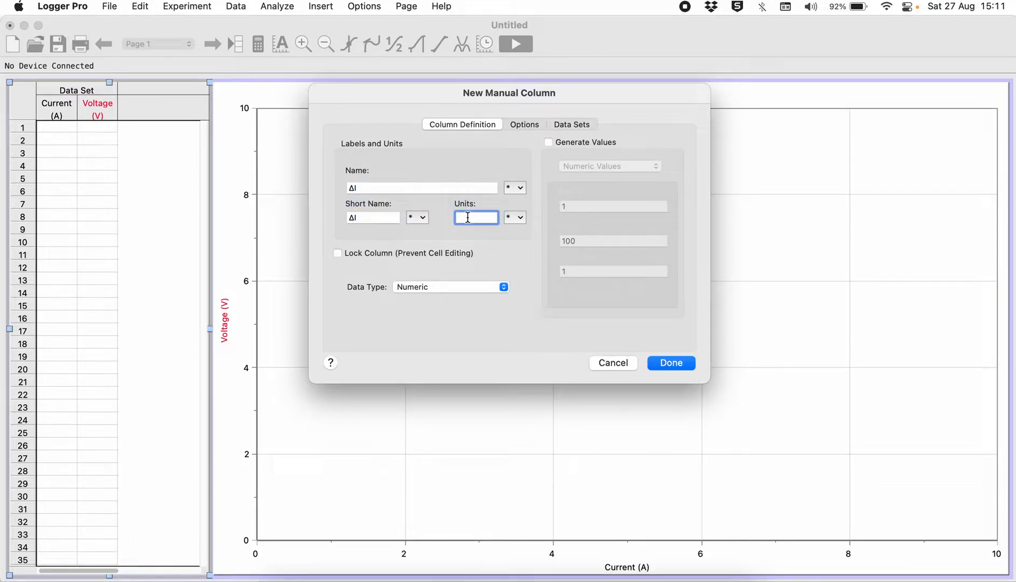
type("%")
left_click(505, 287)
left_click(504, 286)
left_click(672, 364)
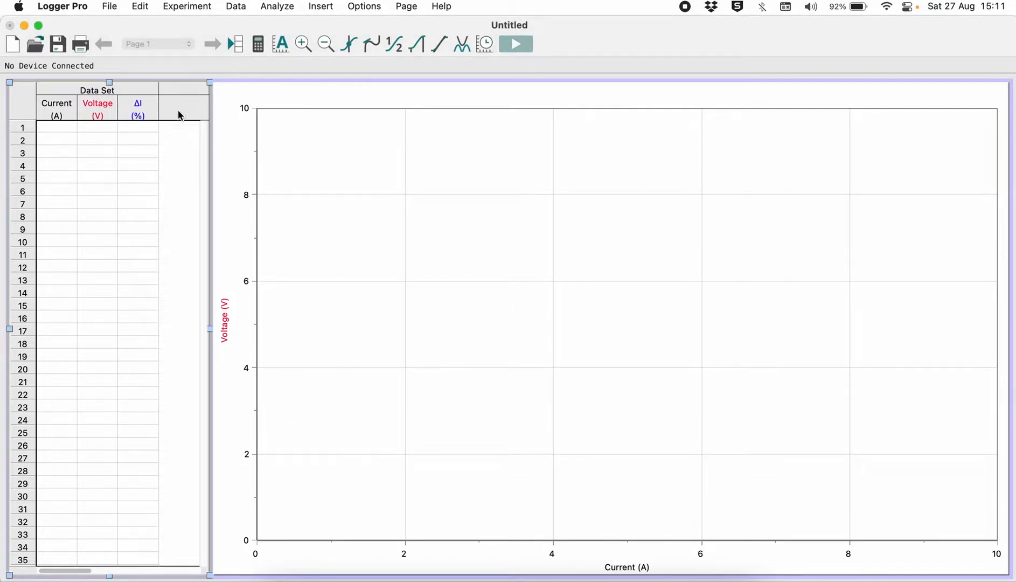
Add a new manual column with the name and short name ΔV and units V.
left_click(235, 7)
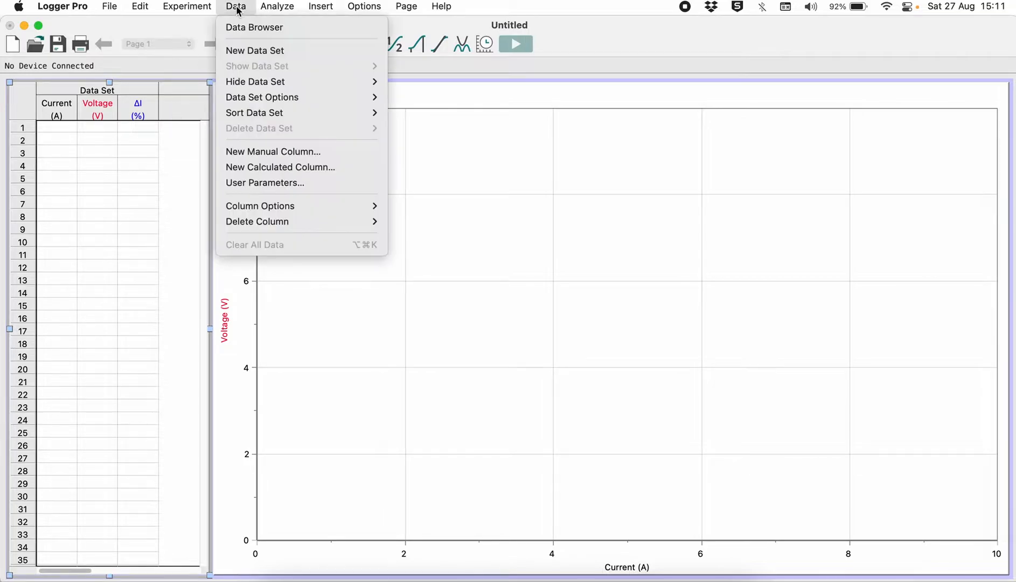
left_click(267, 153)
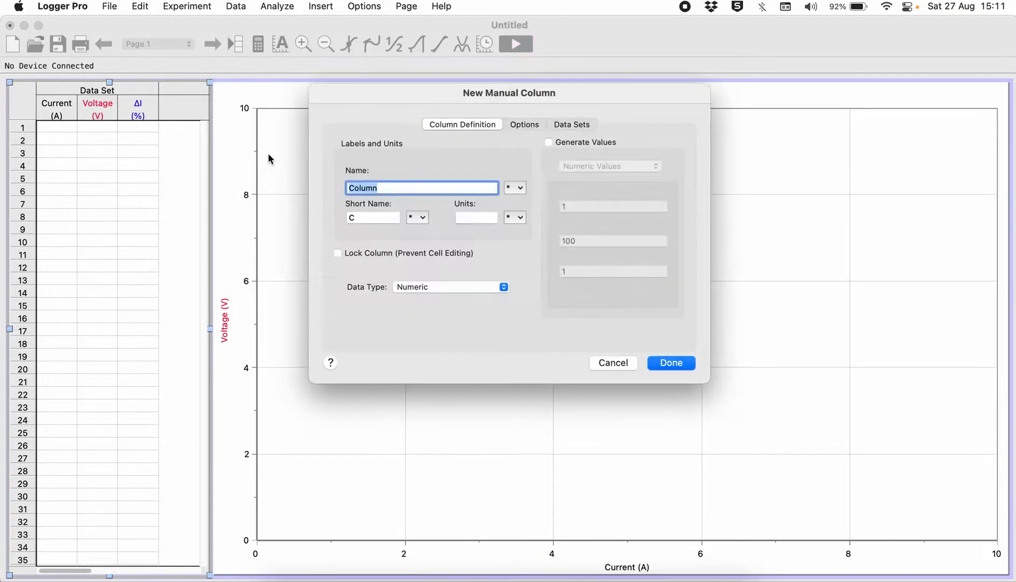
left_click(521, 188)
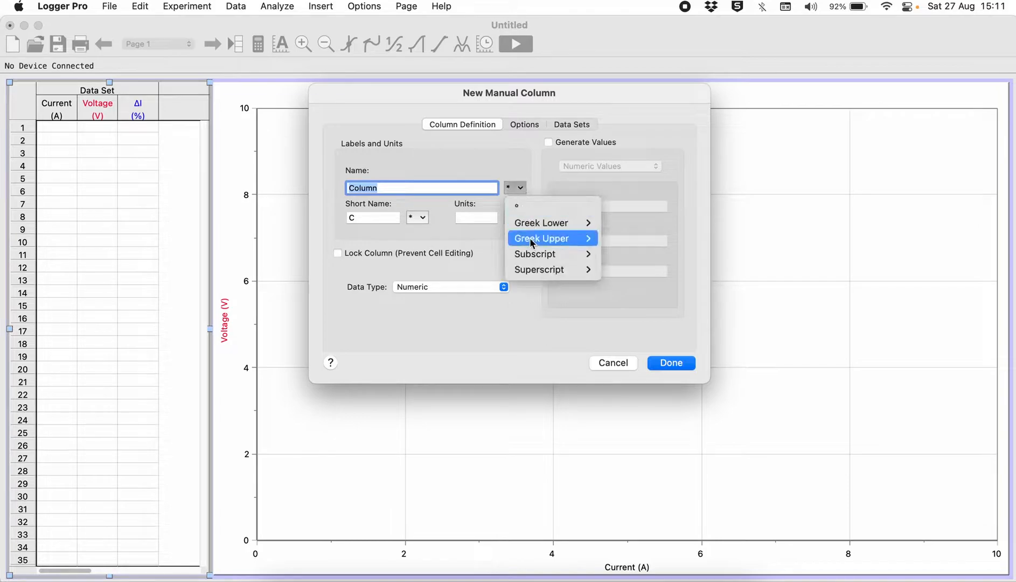
mouse_move(526, 239)
left_click(611, 259)
type("V")
key("cmd+a")
key("cmd+c")
key("Tab")
key("cmd+v")
left_click(462, 216)
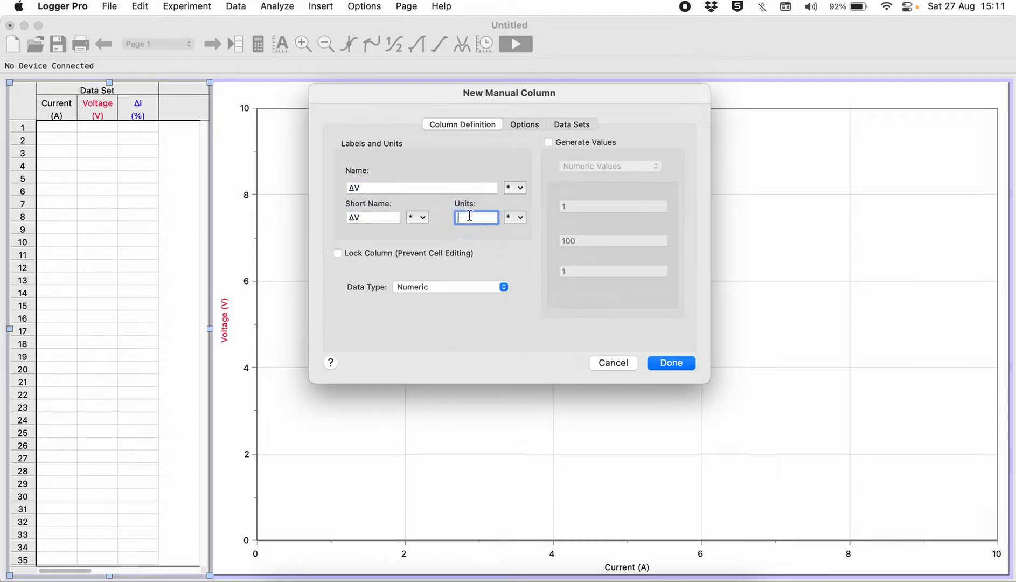
type("V")
left_click(673, 362)
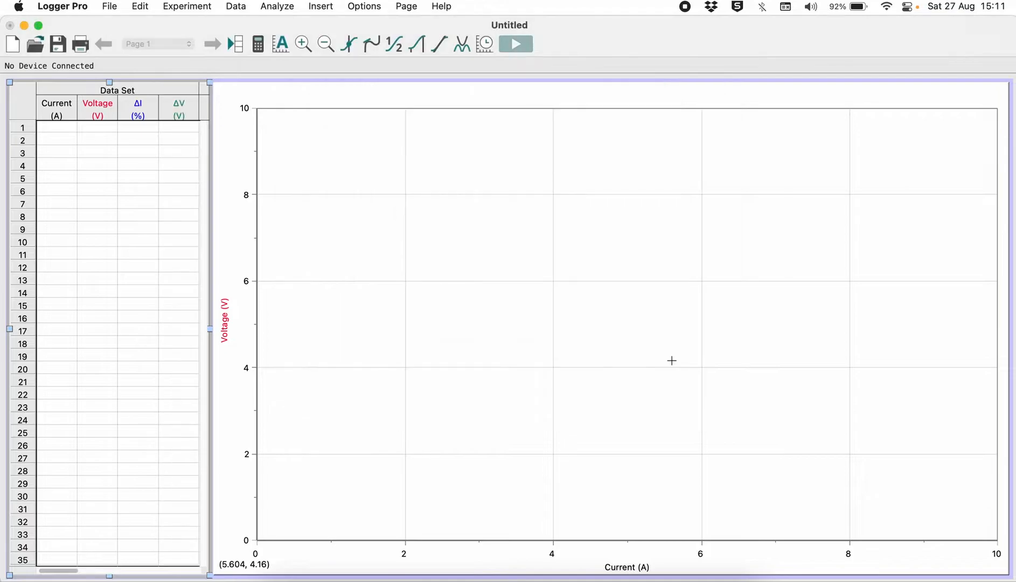
Enter 2, 4, 6, 8 and 10 in rows 1 to 5 of the Current column.
left_click(56, 126)
type("2")
key("Return")
type("4")
key("Return")
type("6")
key("Return")
type("8")
key("Return")
type("10")
Enter 5, 10, 15, 20 and 25 in rows 1 to 5 of the Voltage column.
key("Tab")
key("Up")
key("Up")
key("Up")
key("Up")
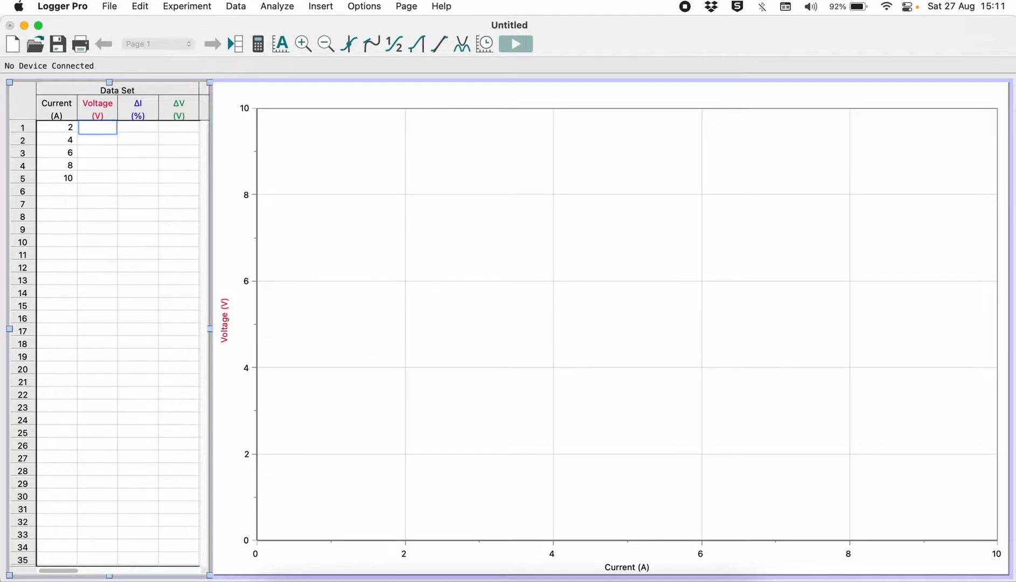
type("5")
key("Return")
type("10")
key("Return")
type("15")
key("Return")
type("20")
key("Return")
type("25")
Enter 5 in each of rows 1 to 5 of the ΔI column.
key("Return")
key("Up")
key("Up")
key("Up")
key("Up")
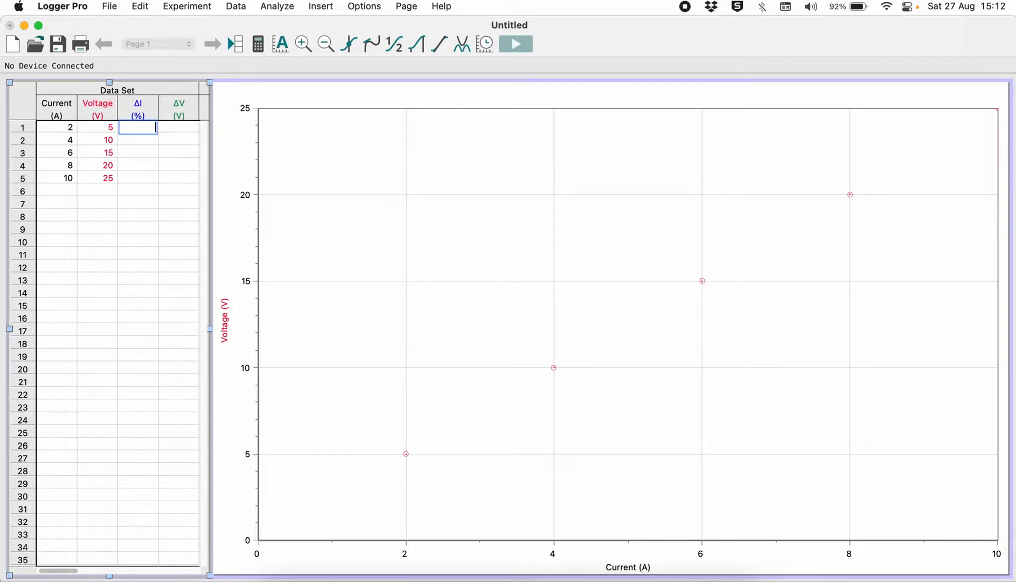
type("5")
key("Return")
type("5")
key("Return")
type("5")
key("Return")
type("5")
key("Return")
type("5")
Enter 3, 4, 3, 5 and 2 in rows 1 to 5 of the ΔV column.
key("Tab")
key("Up")
key("Up")
key("Up")
key("Up")
type("3")
key("Return")
type("4")
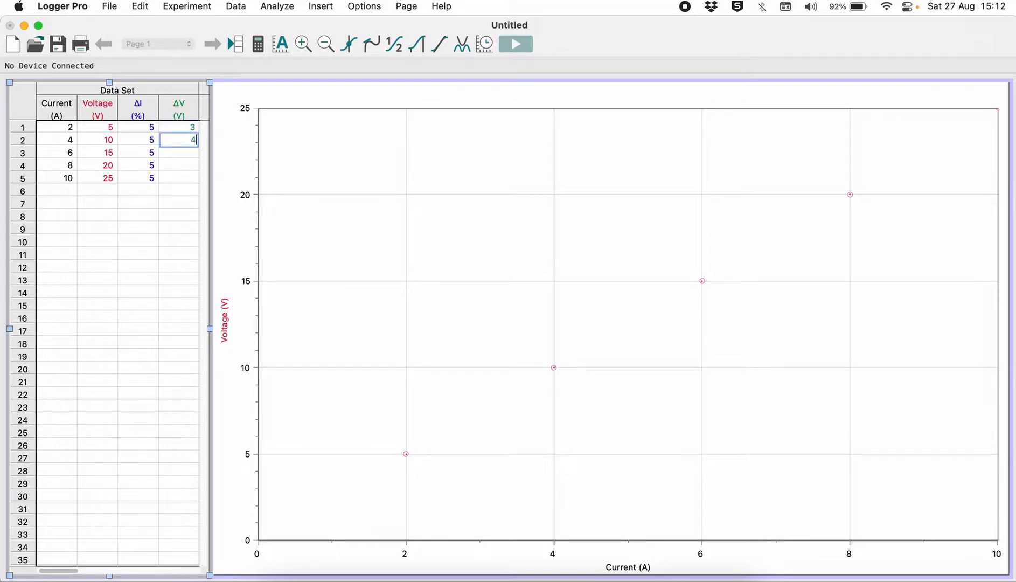
key("Return")
type("3")
key("Return")
type("5")
key("Return")
type("2")
key("Return")
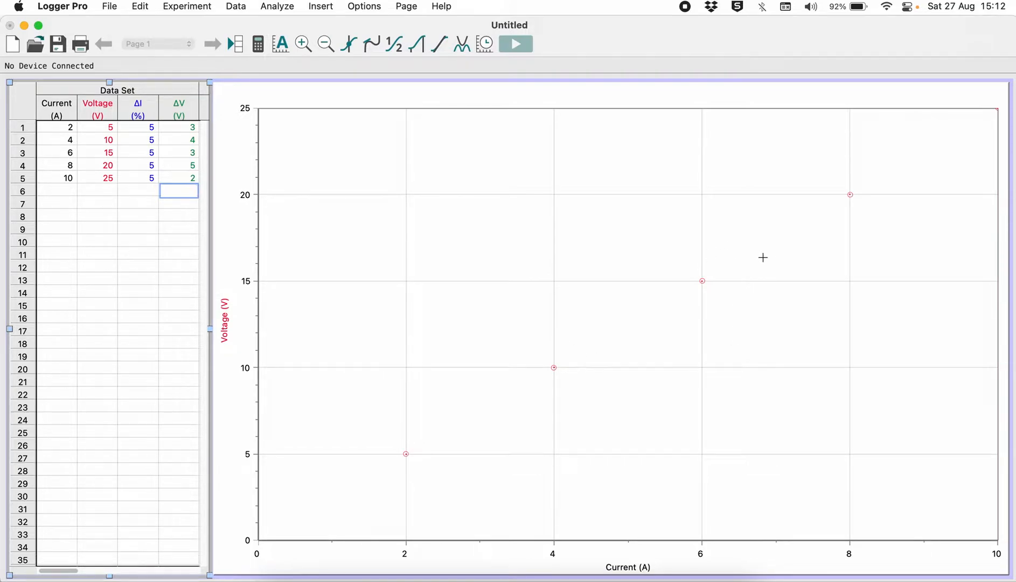
left_click(191, 163)
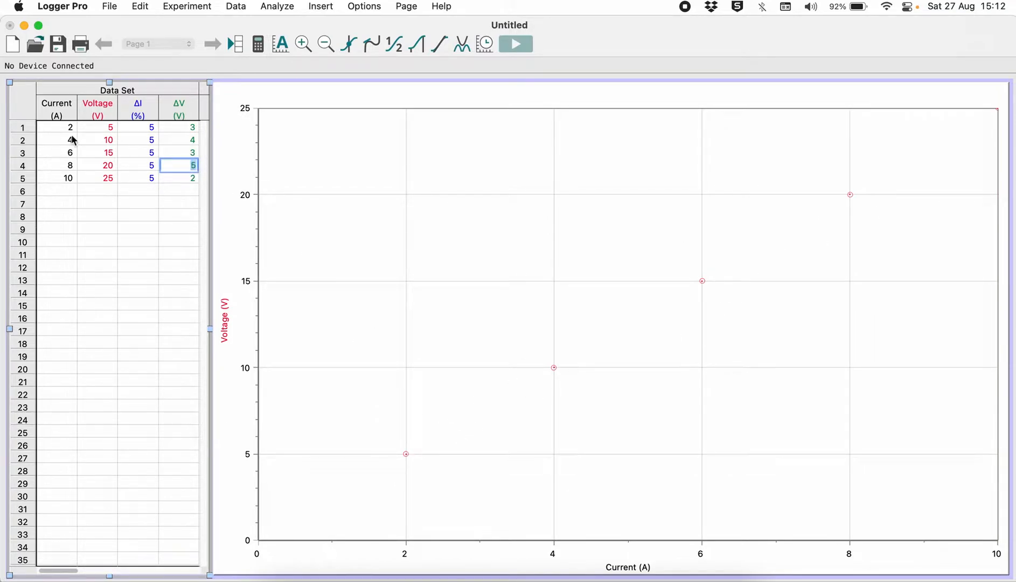
left_click(57, 106)
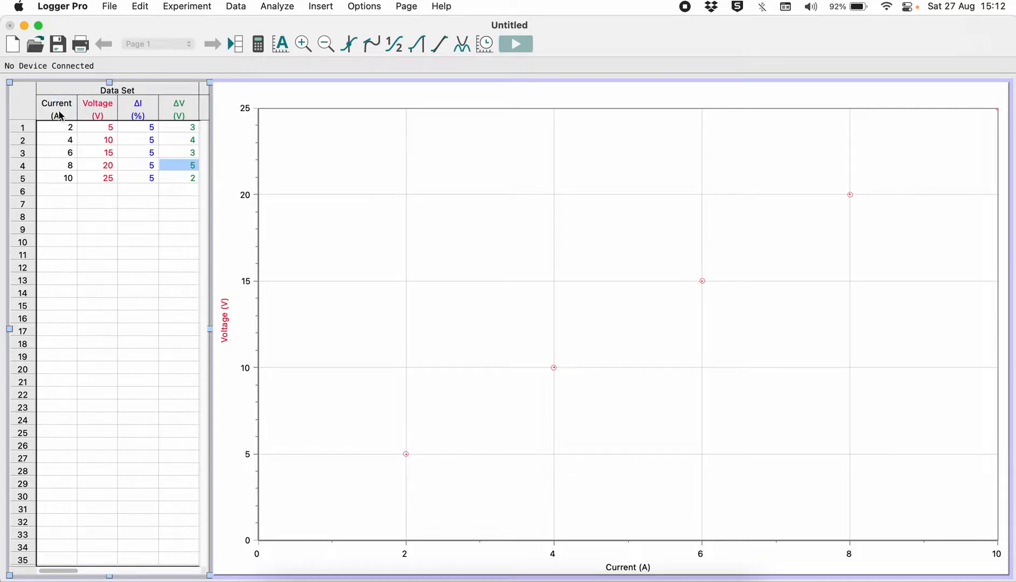
left_click(60, 115)
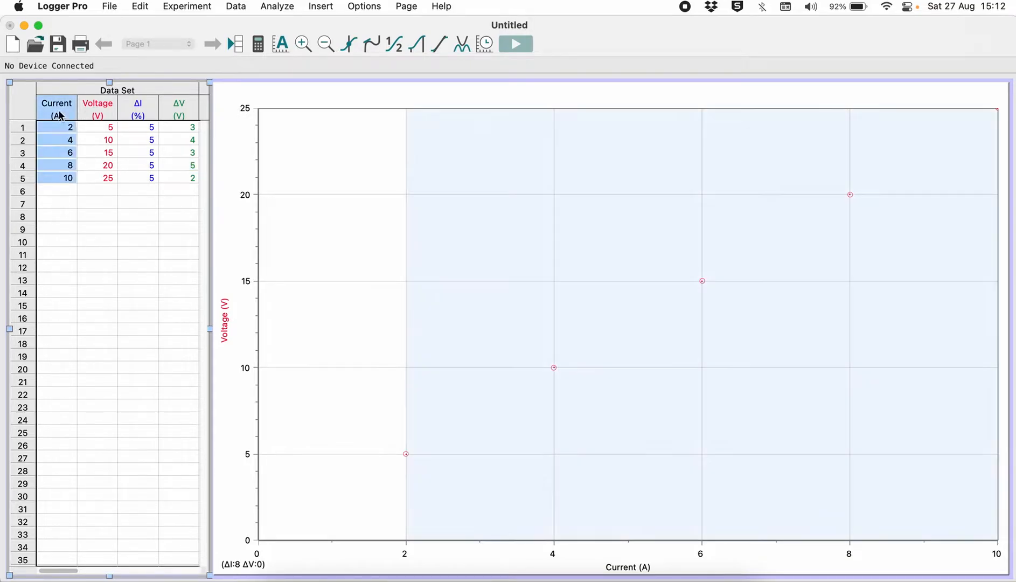
left_click(94, 111)
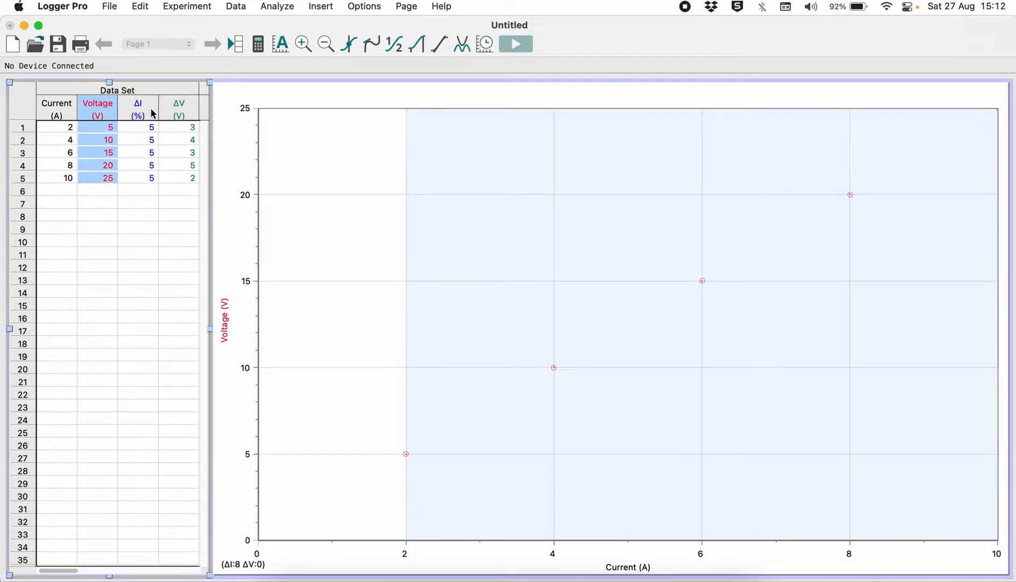
Turn on error bars for the Current column, calculated as percentages from the ΔI column, and accept the percent interpretation.
left_click(56, 117)
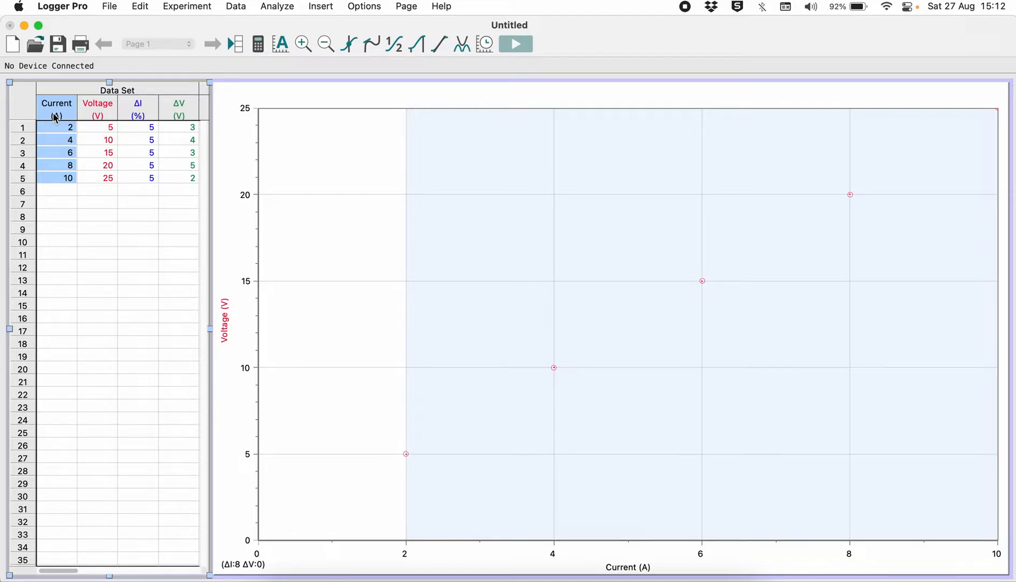
double_click(56, 113)
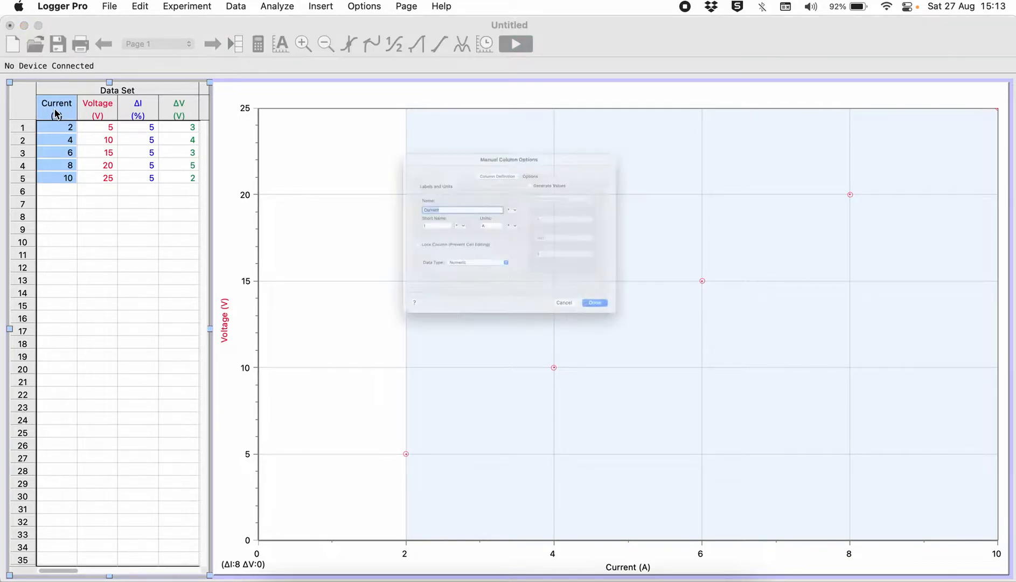
left_click(550, 126)
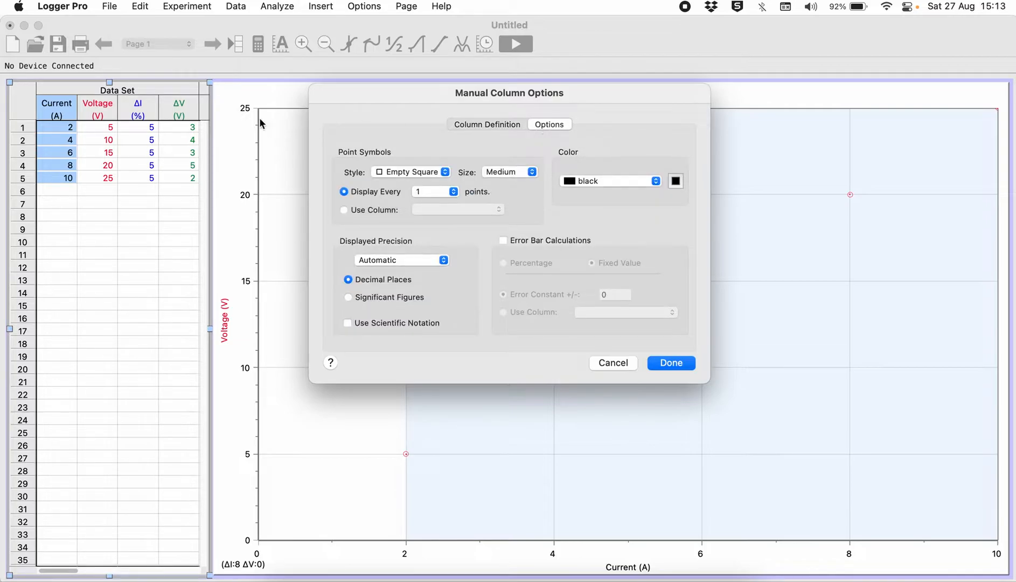
left_click(503, 240)
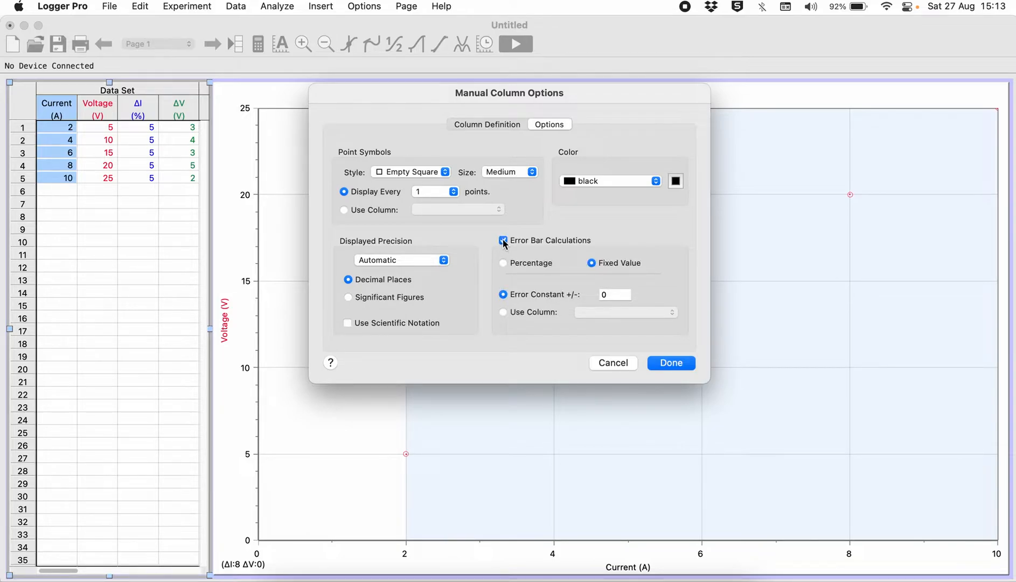
left_click(503, 262)
left_click(503, 312)
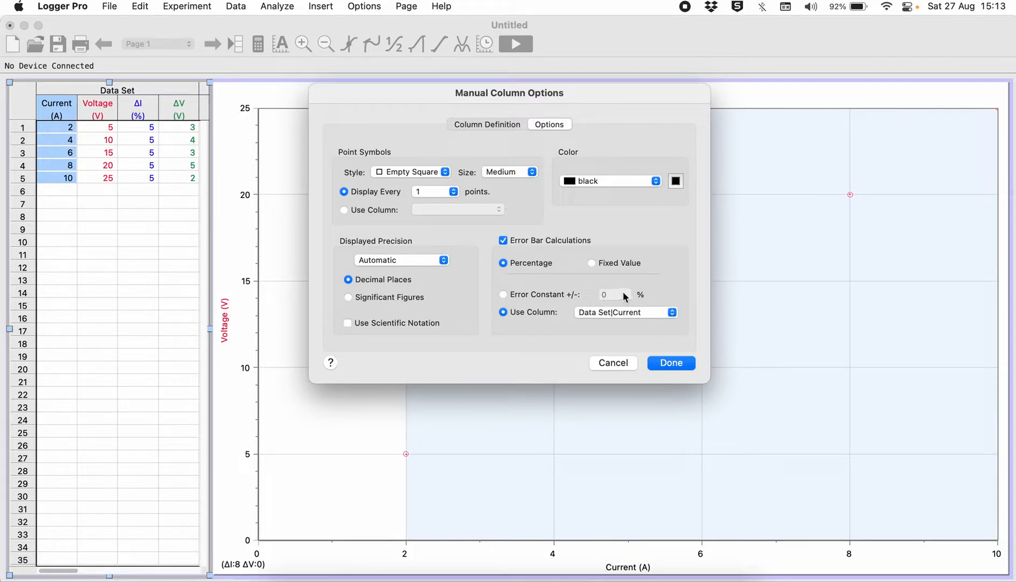
left_click(626, 313)
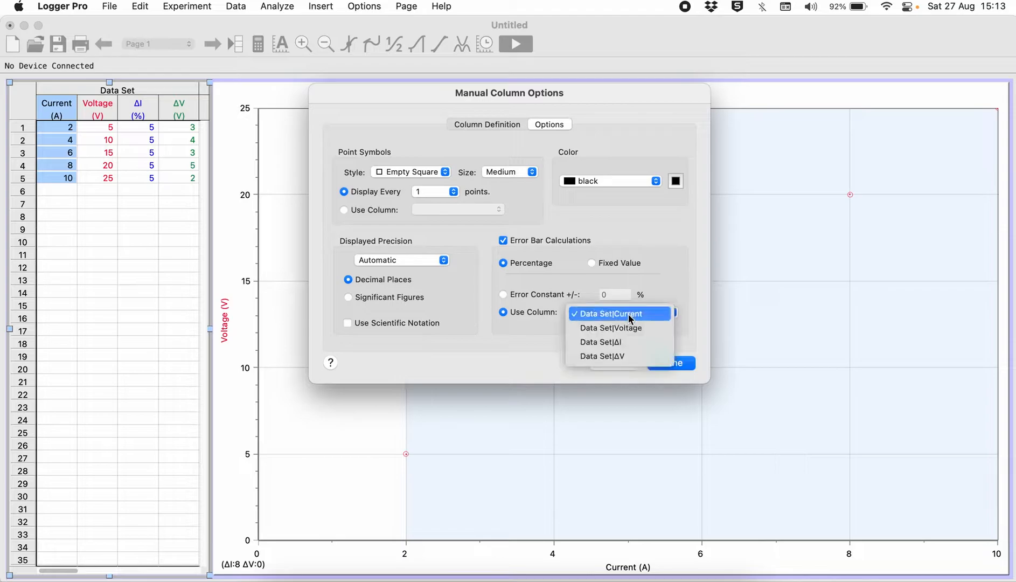
left_click(626, 342)
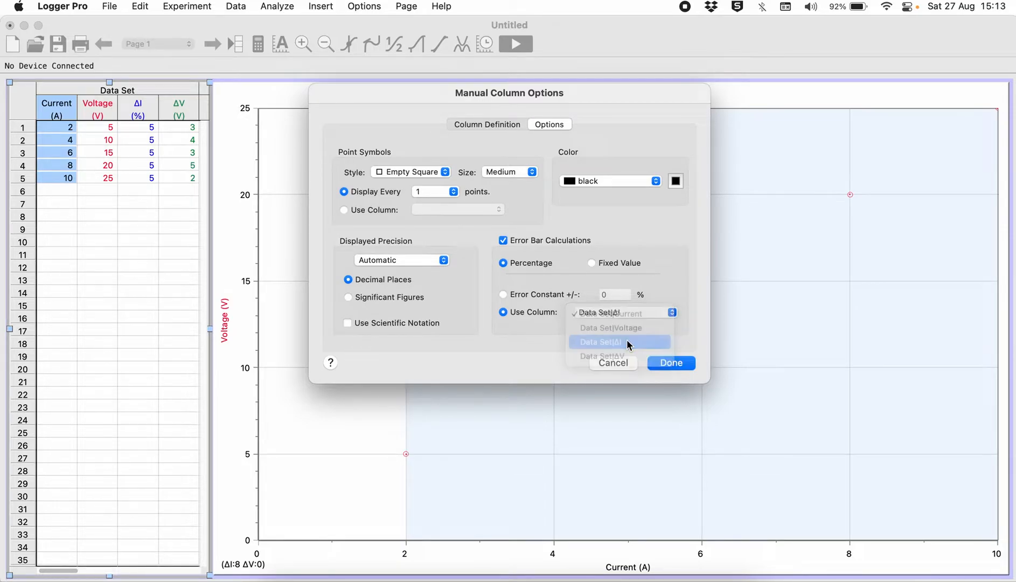
left_click(672, 364)
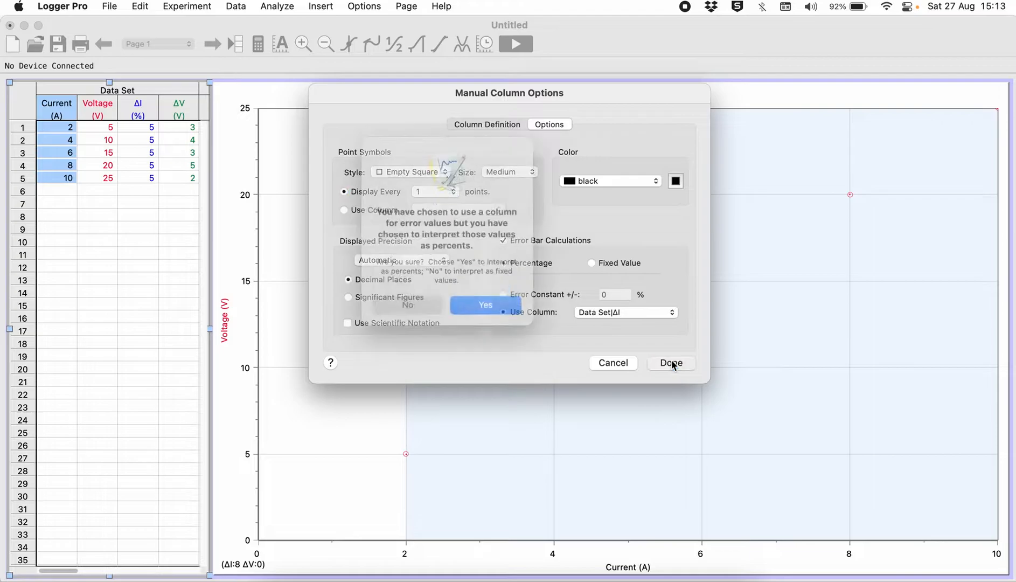
left_click(496, 317)
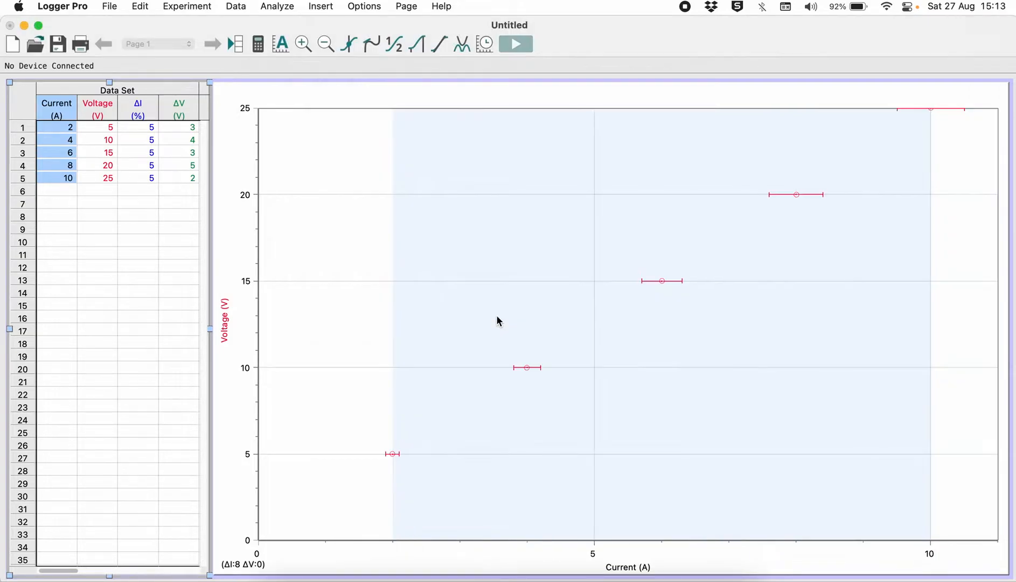
Set the ΔI value in row 4 to 10.
left_click(63, 165)
left_click(153, 166)
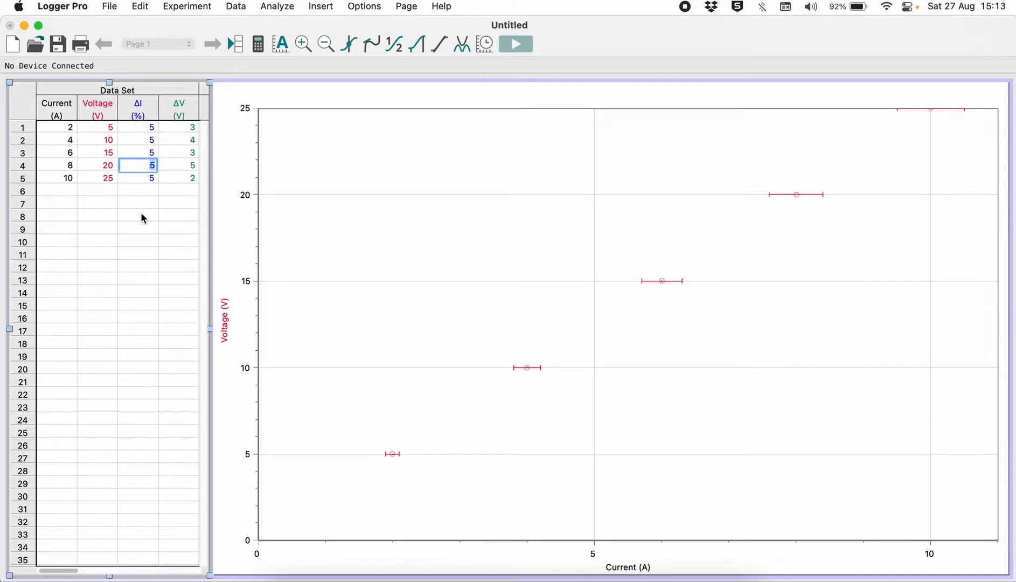
type("10")
left_click(155, 215)
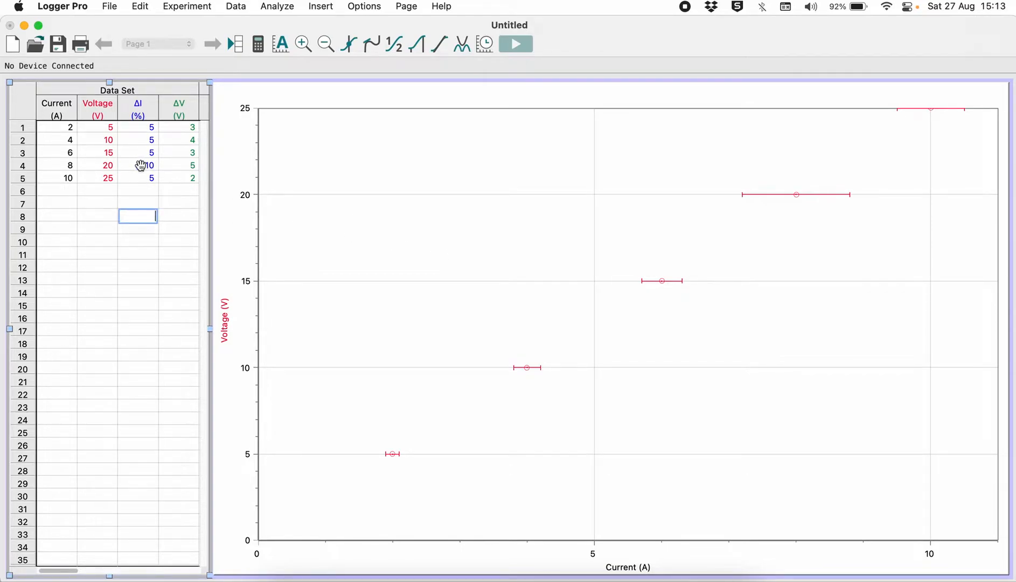
Autoscale the graph and zoom it out one level so the axes extend beyond all the error bars.
left_click(281, 46)
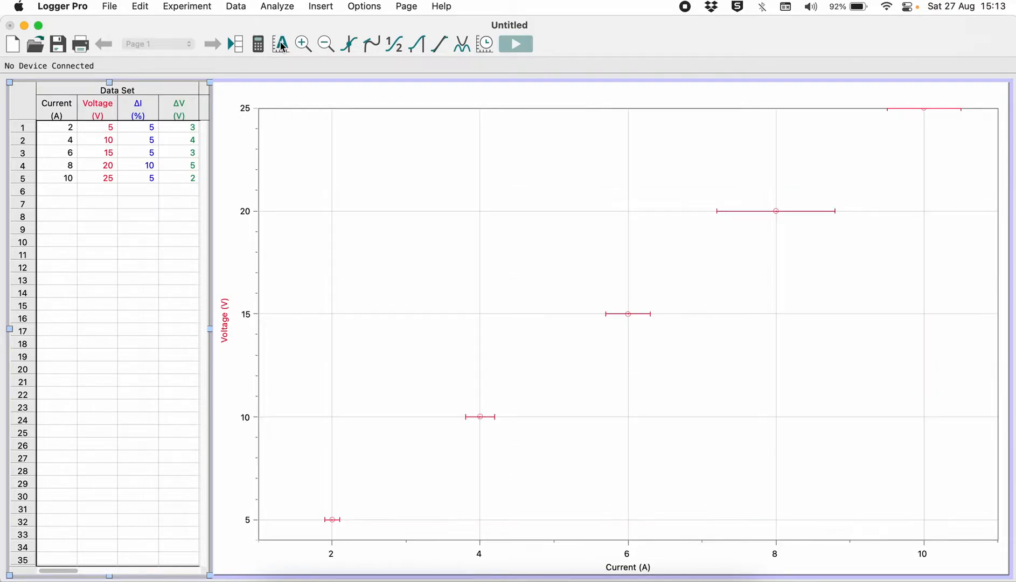
left_click(327, 43)
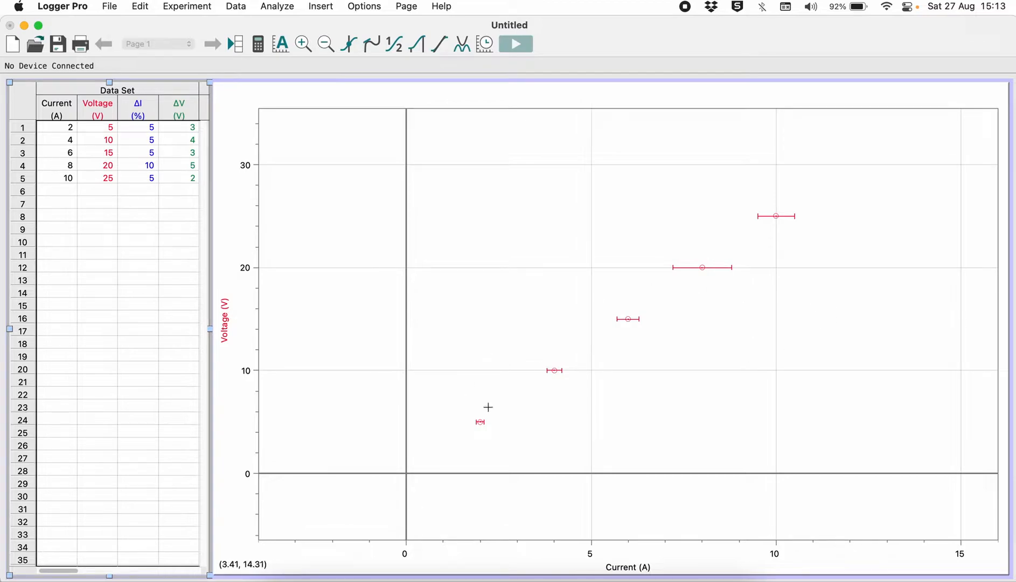
Try 20 and 1 as the ΔI value in row 4, and return it to 5.
double_click(147, 165)
type("20")
key("Tab")
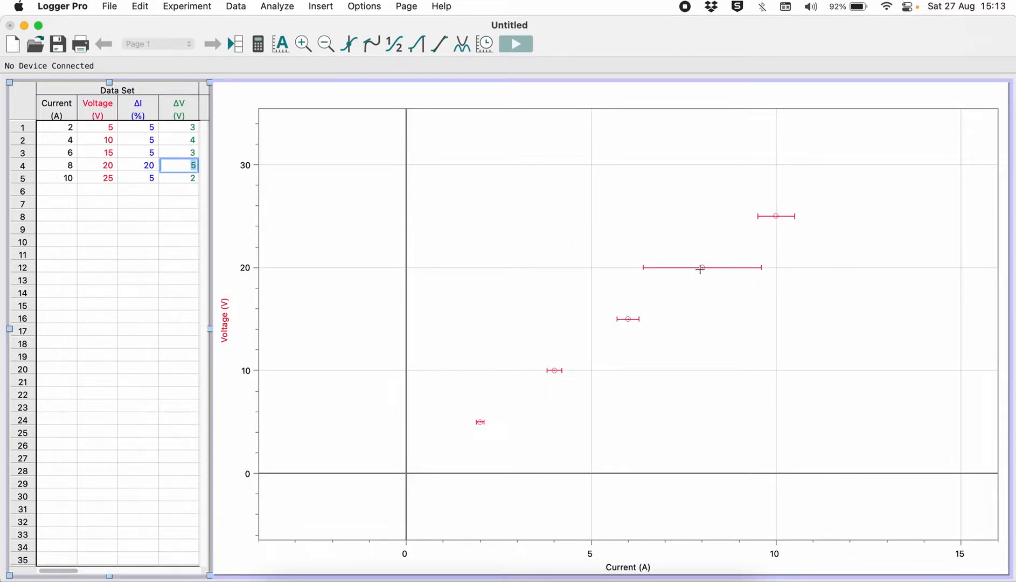
double_click(149, 165)
type("1")
key("Tab")
double_click(150, 165)
type("5")
left_click(162, 293)
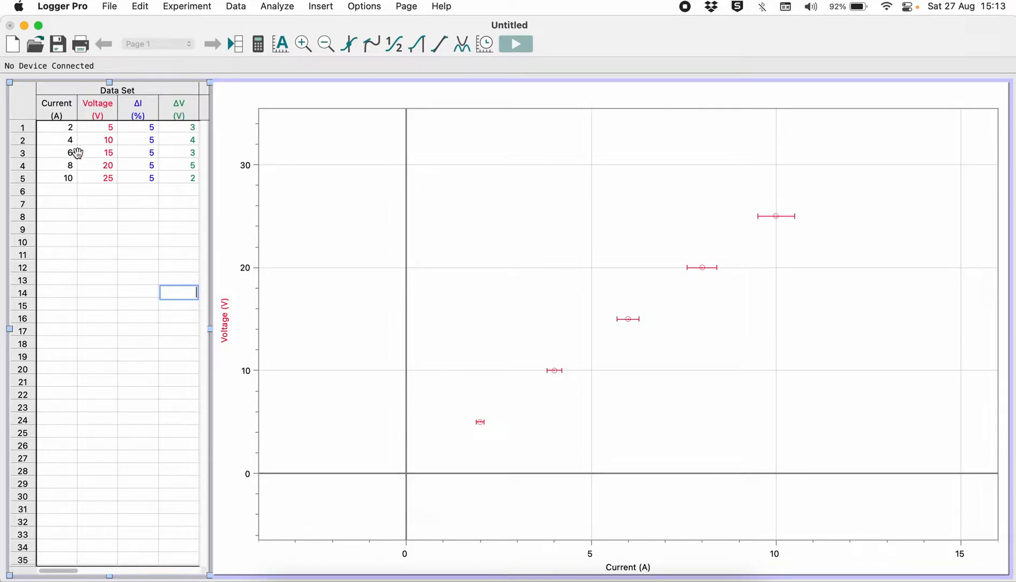
Turn on error bars for the Voltage column, using fixed values from the ΔV column.
left_click(101, 114)
left_click(100, 113)
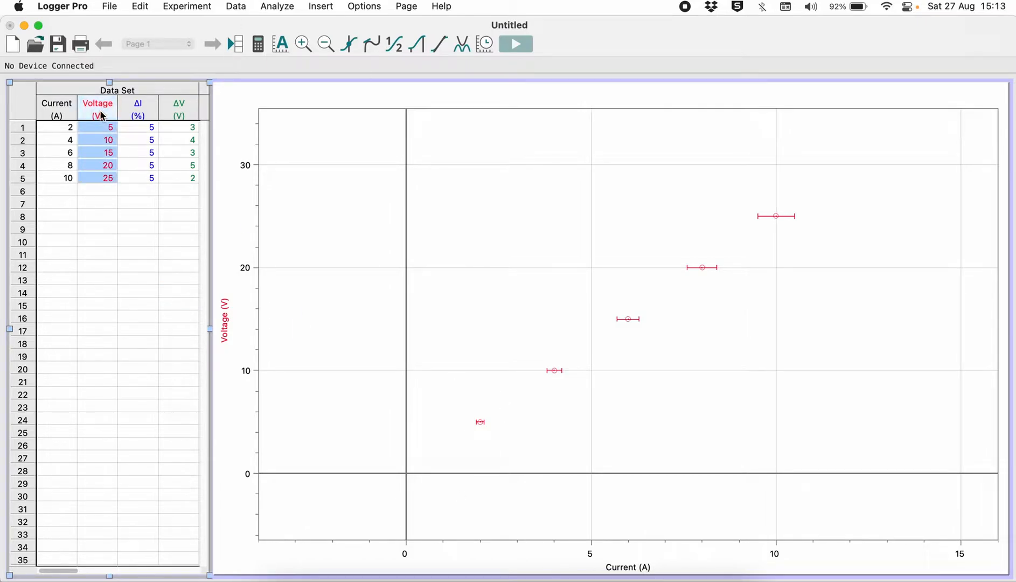
double_click(101, 113)
left_click(469, 126)
left_click(549, 125)
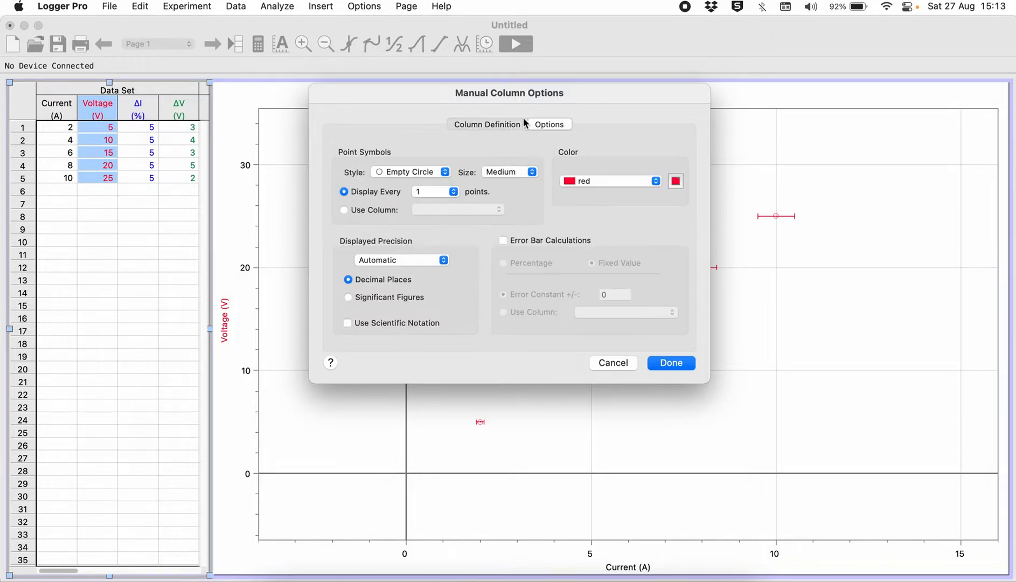
left_click(504, 241)
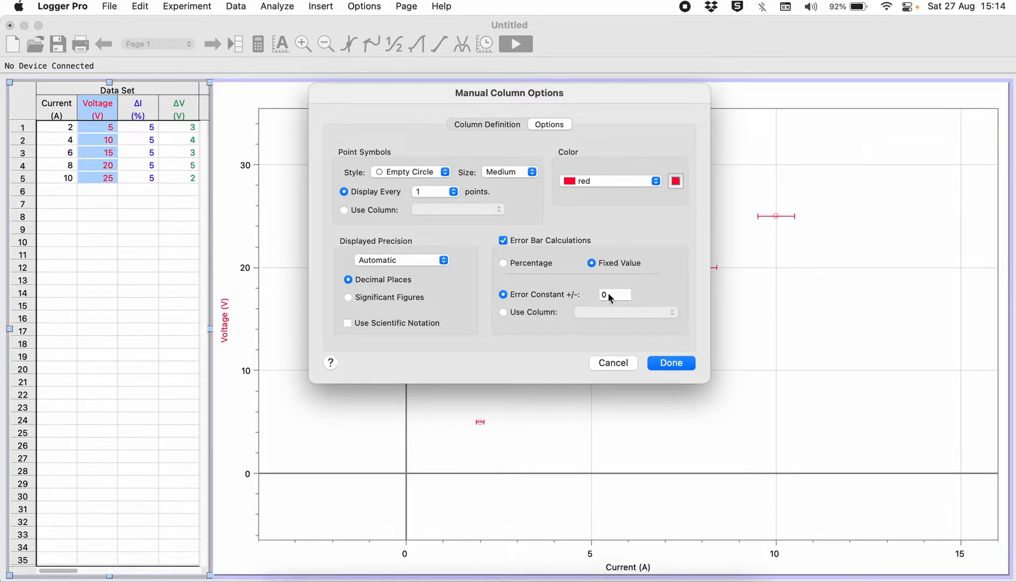
left_click(535, 312)
left_click(612, 314)
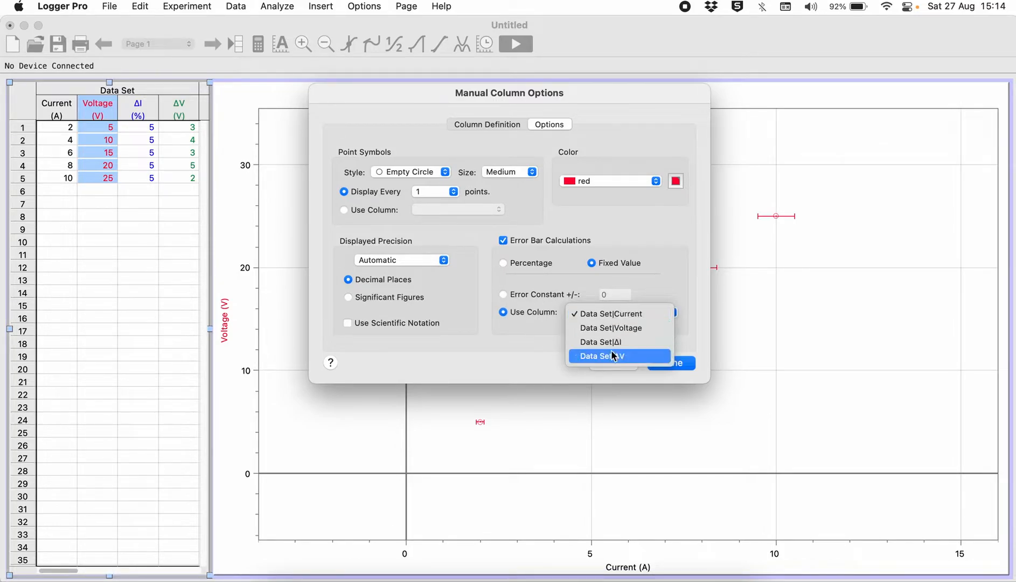
left_click(611, 353)
left_click(672, 363)
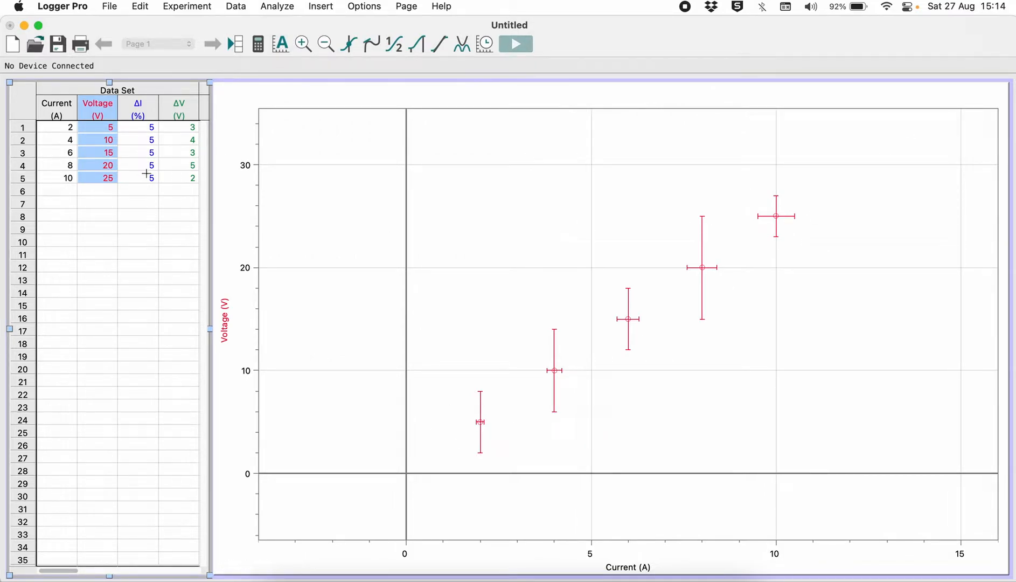
left_click(141, 213)
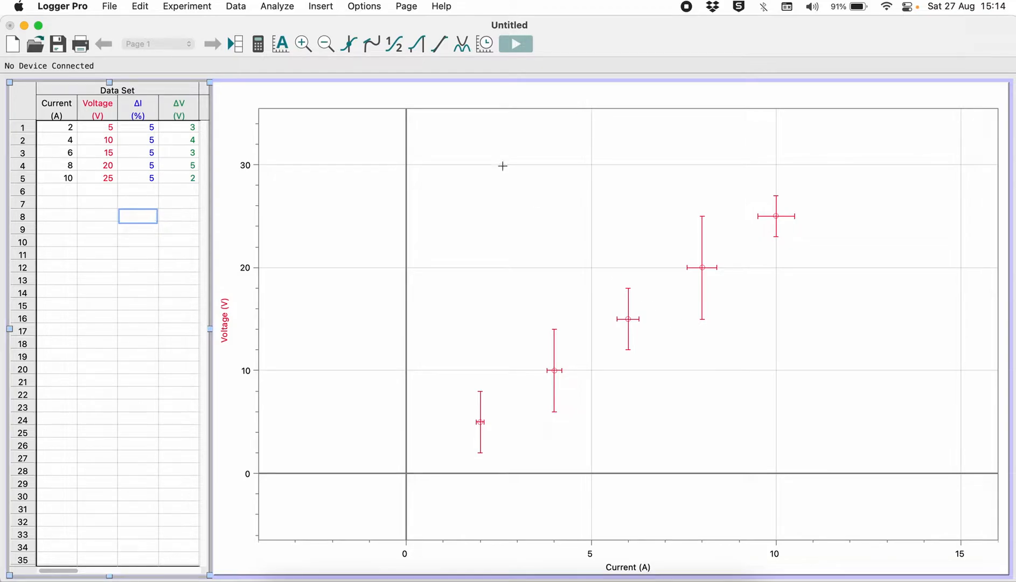
Try a linear fit on the Voltage data, reposition its results box, and delete the fit.
left_click(440, 44)
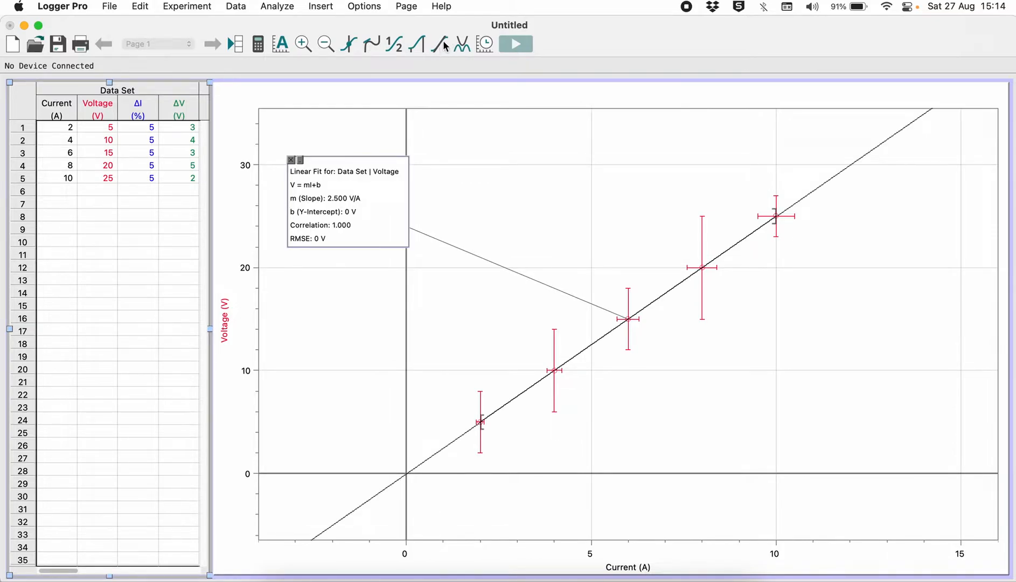
left_click(327, 191)
left_click_drag(327, 191, 488, 213)
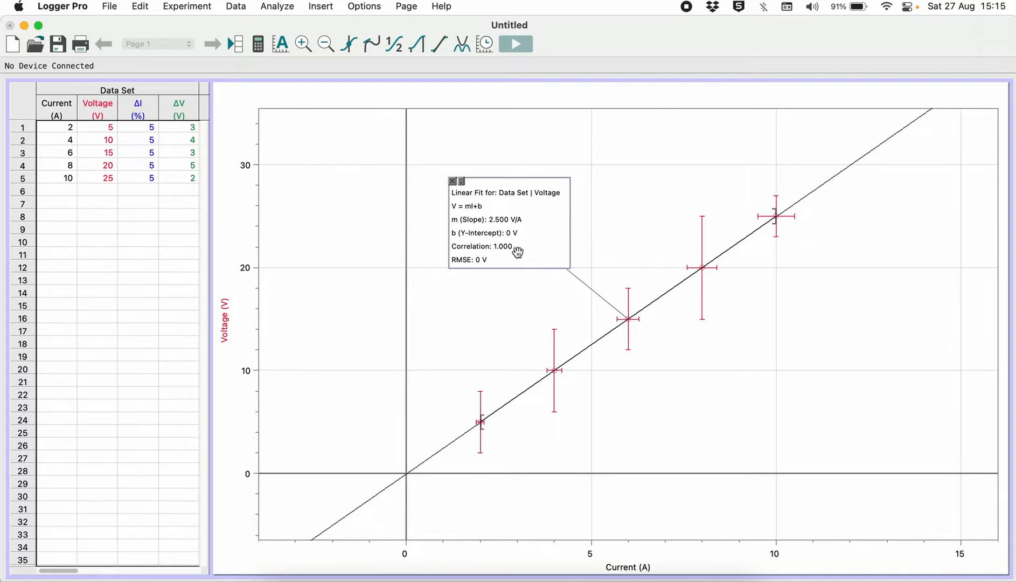
left_click(452, 181)
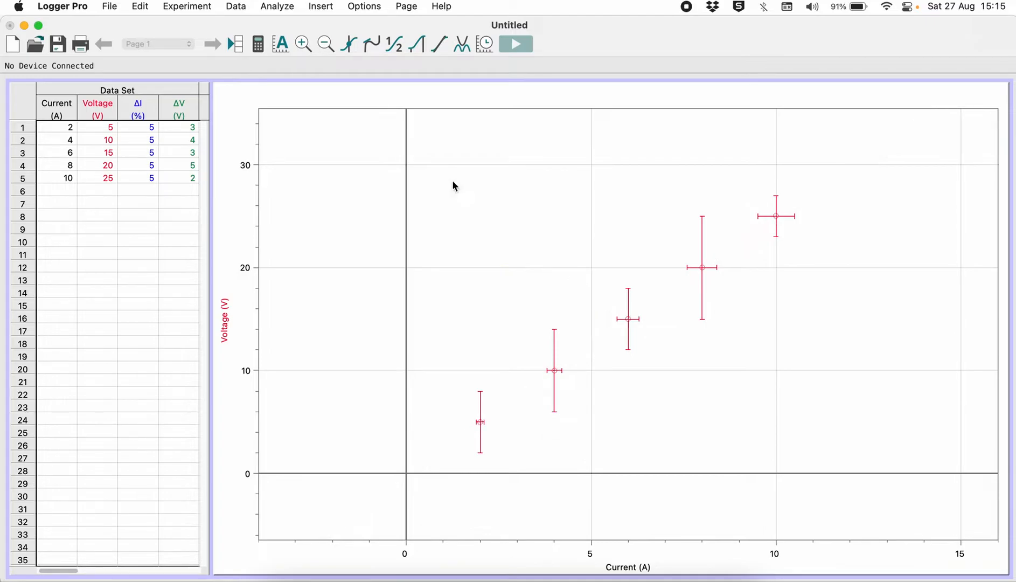
Add a linear fit to the Voltage data and move its results box closer to the fit line.
left_click(285, 7)
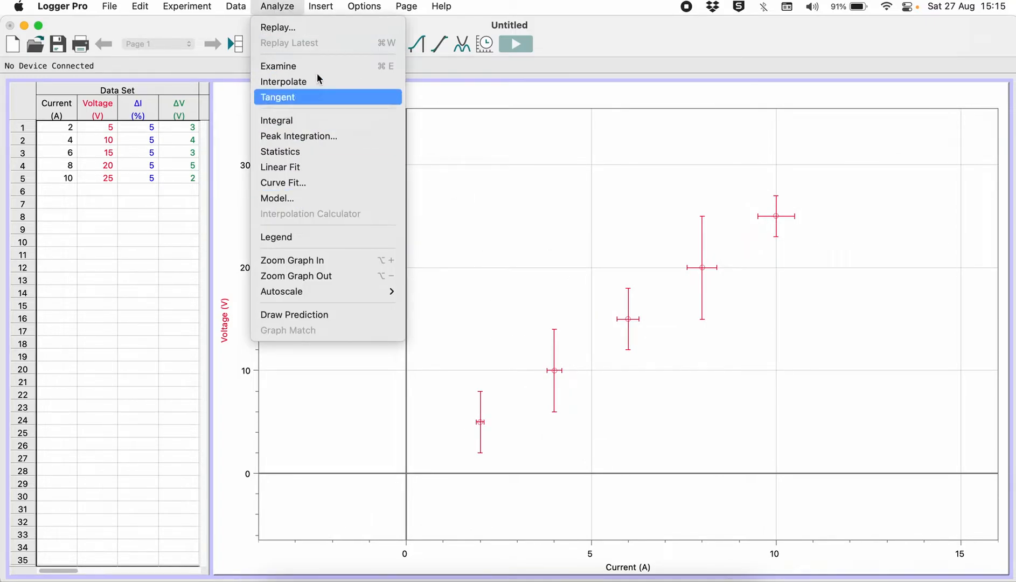
left_click(283, 167)
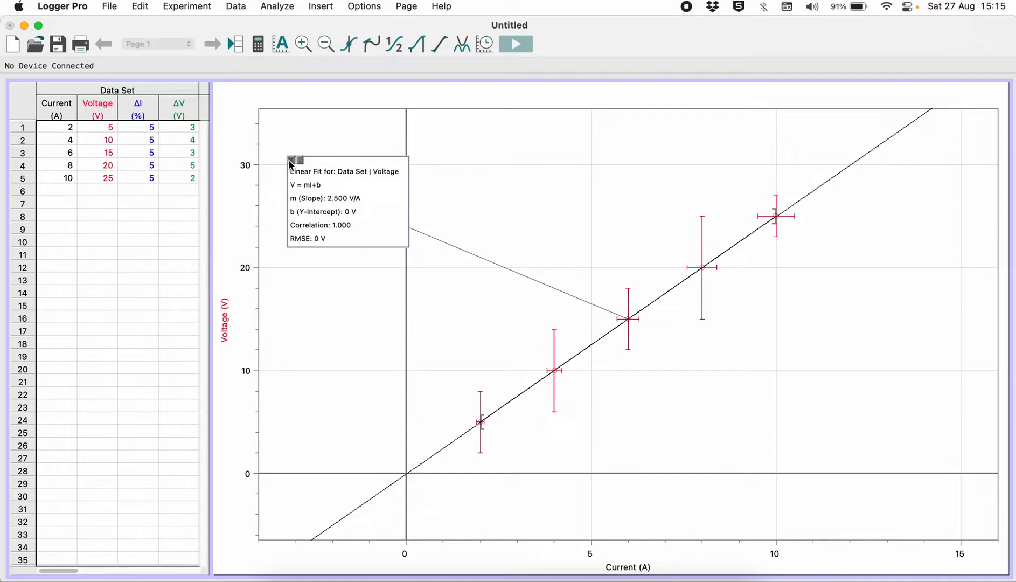
left_click_drag(338, 194, 465, 241)
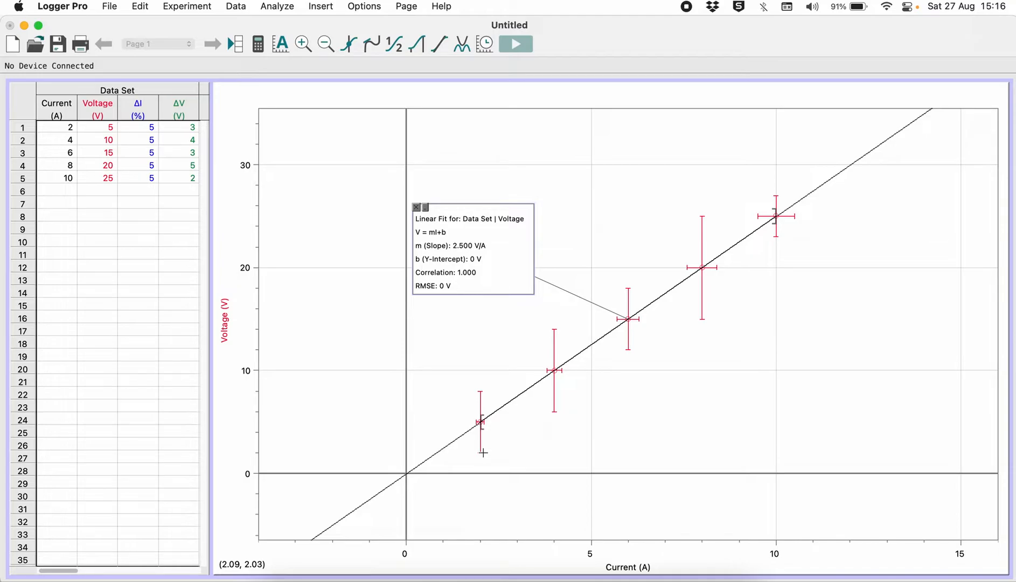
Add a linear model line (mI+b) to the graph with its slope set to 1.
left_click(236, 6)
mouse_move(271, 5)
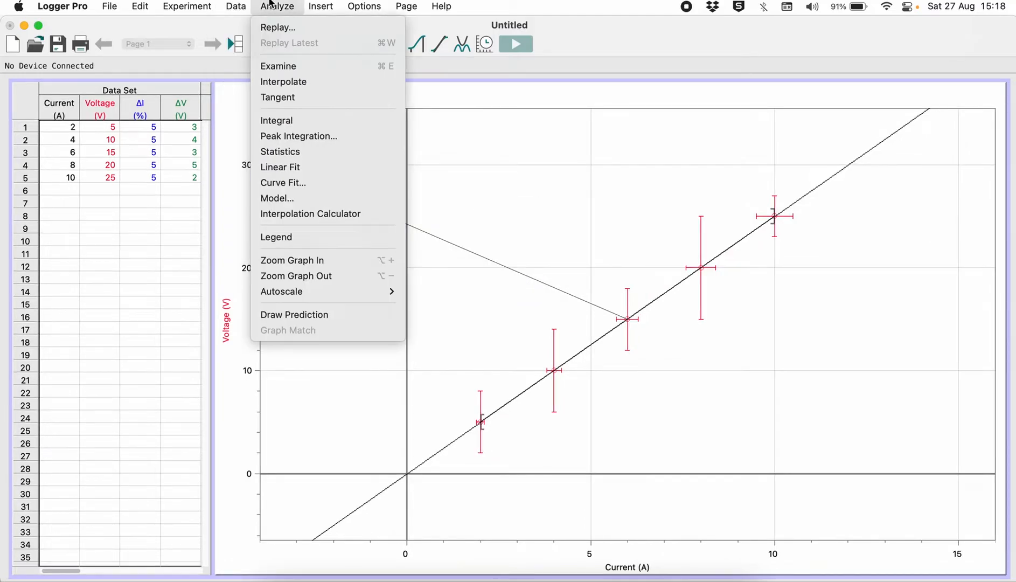
left_click(303, 197)
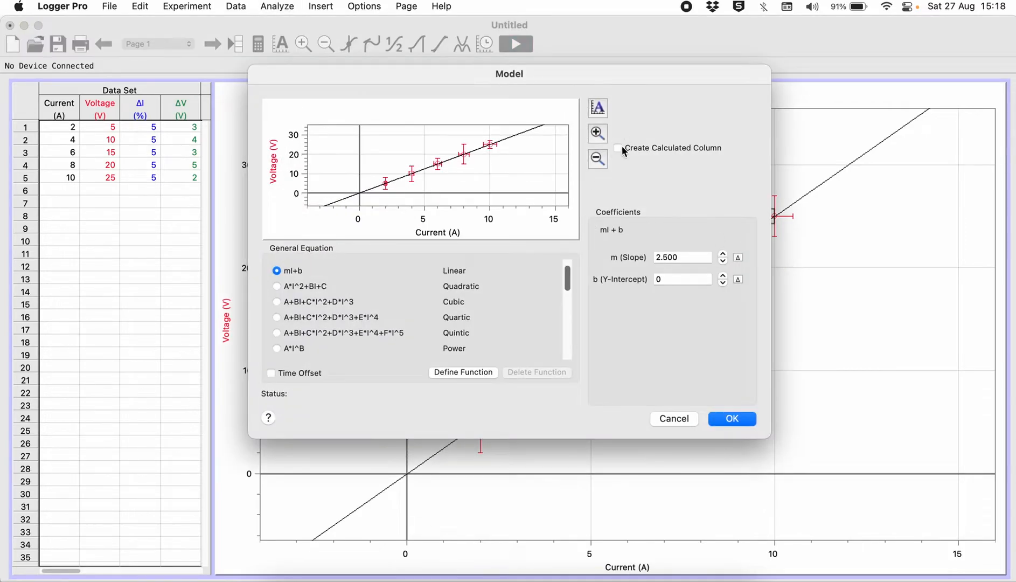
left_click(687, 259)
type("1")
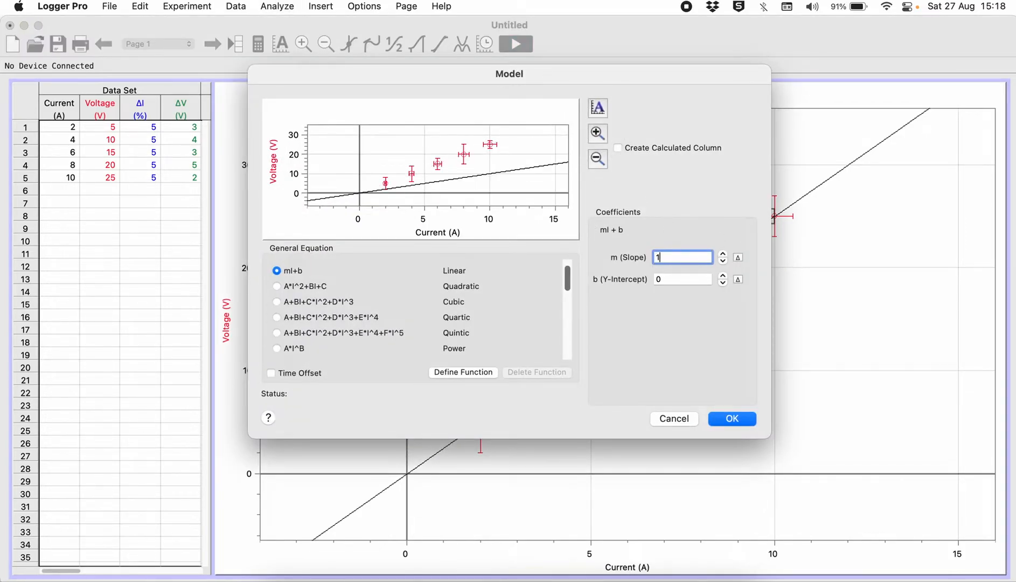
left_click(727, 423)
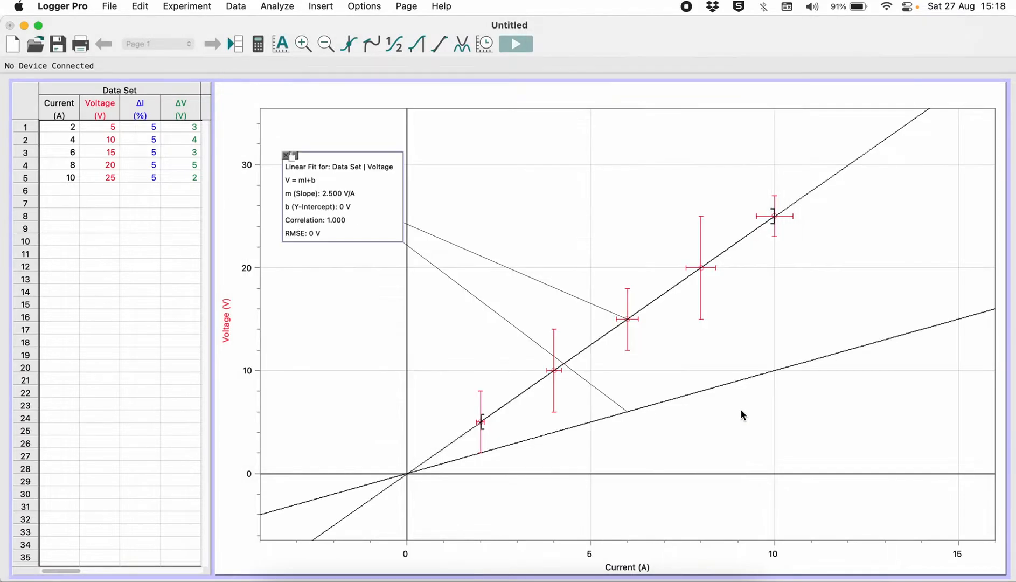
Place the manual fit's results box below the linear fit's box, enable dragging of its line and colour it violet.
mouse_move(383, 190)
left_mouse_down()
mouse_move(430, 383)
mouse_move(372, 376)
left_mouse_up()
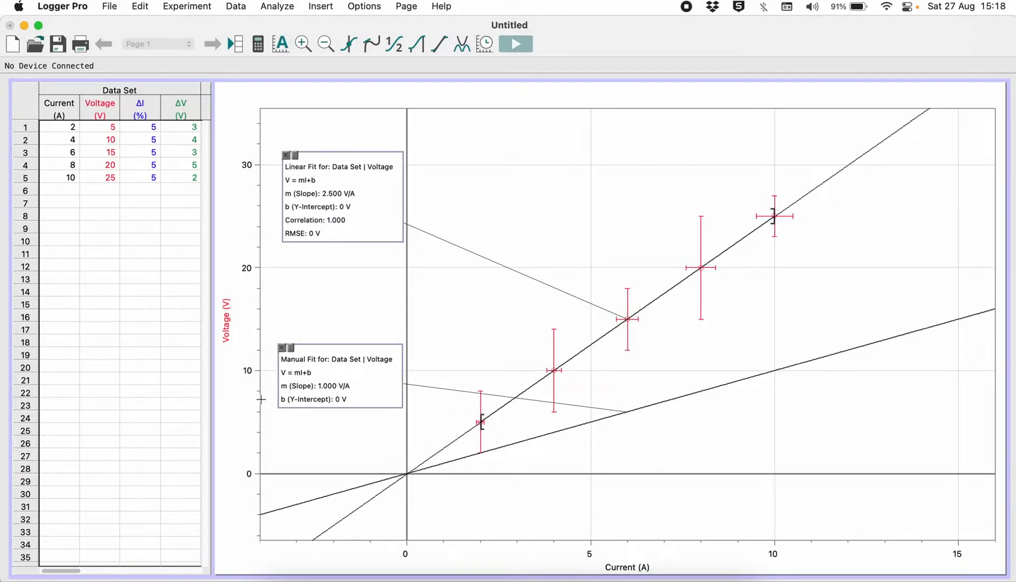
double_click(335, 367)
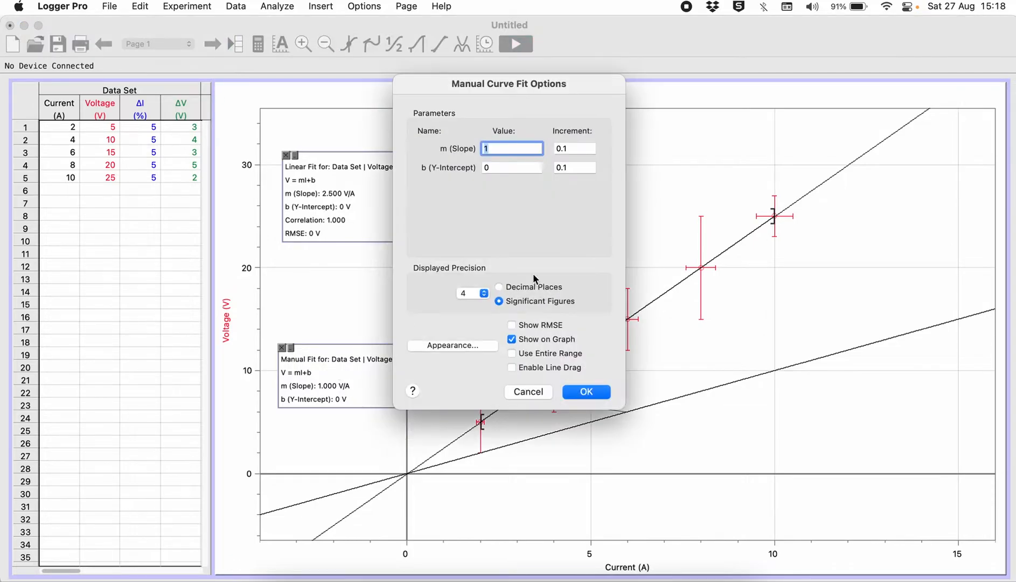
left_click(512, 368)
left_click(466, 346)
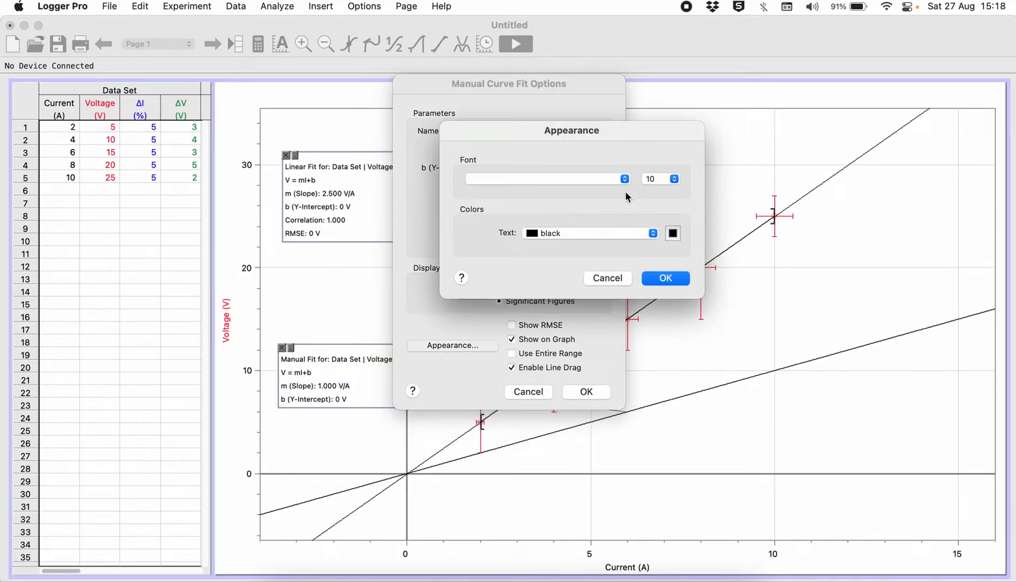
left_click(595, 179)
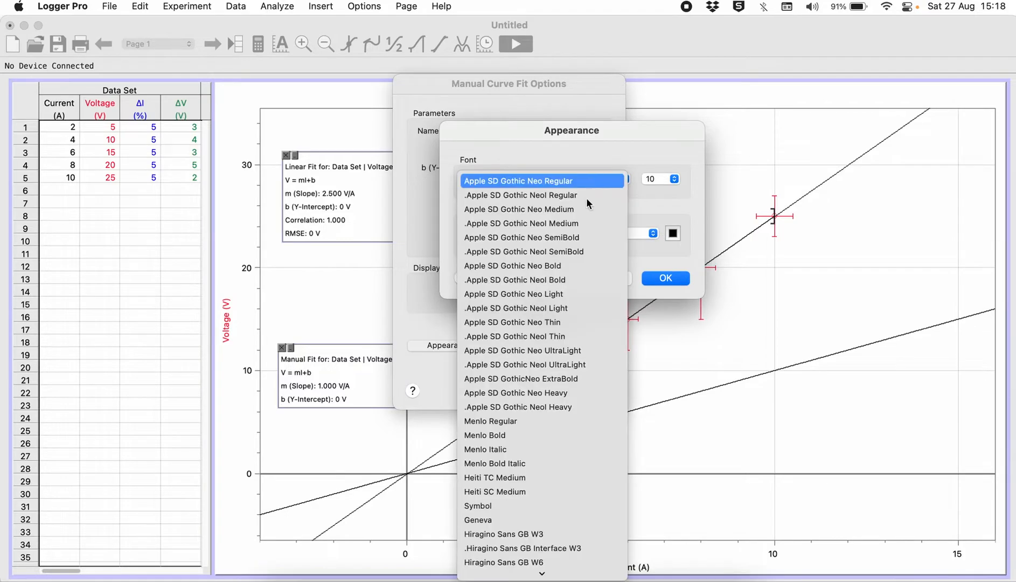
left_click(672, 233)
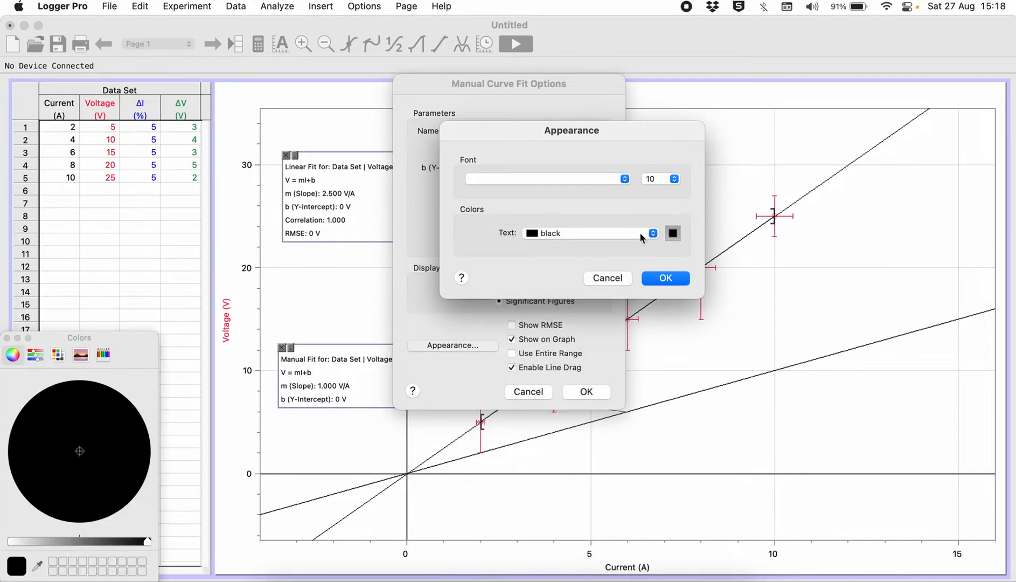
left_click(583, 236)
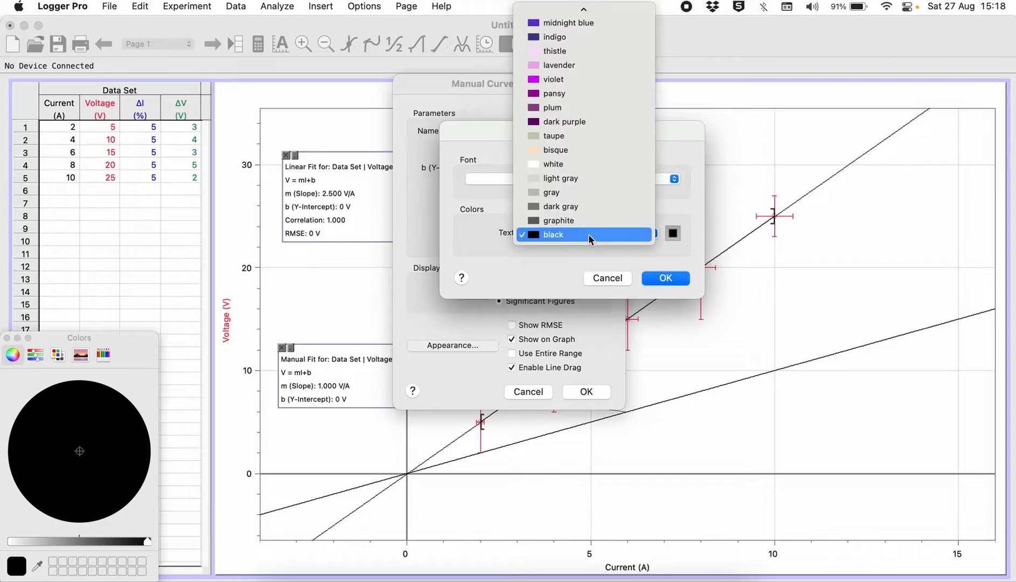
left_click(589, 81)
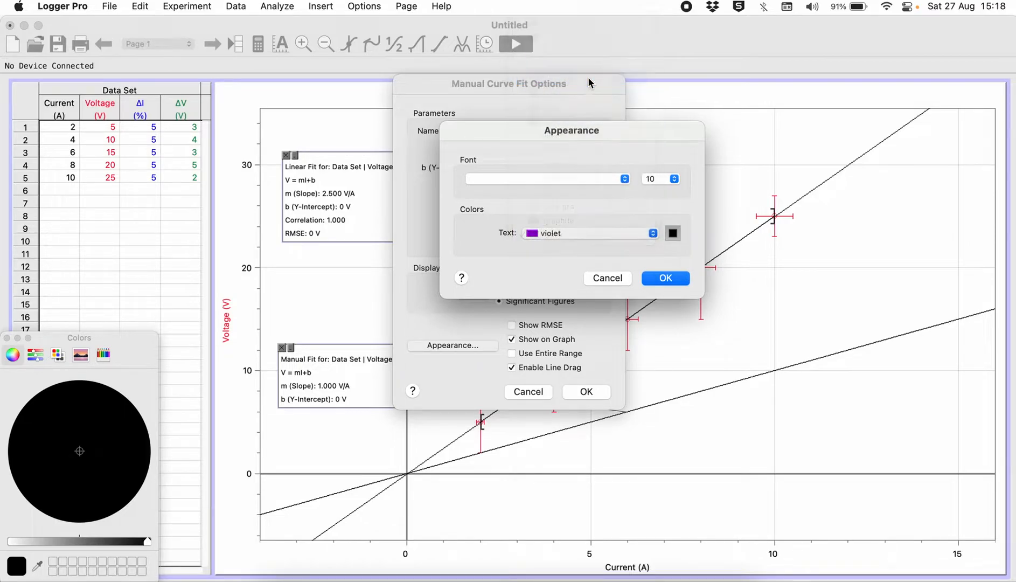
left_click(671, 279)
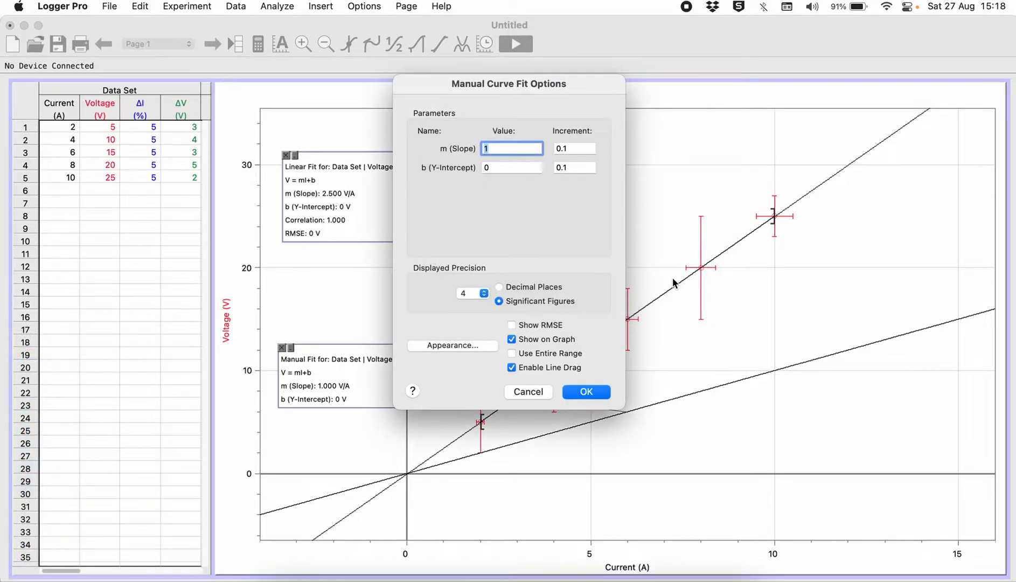
left_click(590, 391)
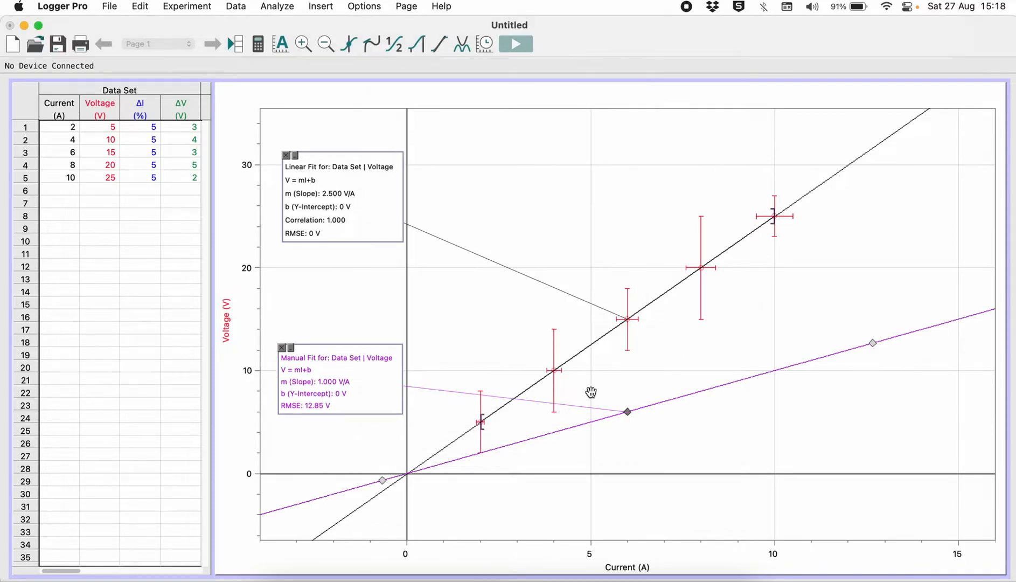
Reshape the violet manual line to run close to the best-fit line, with slope about 2.56 V/A and intercept about -0.55 V.
left_click_drag(871, 342, 783, 202)
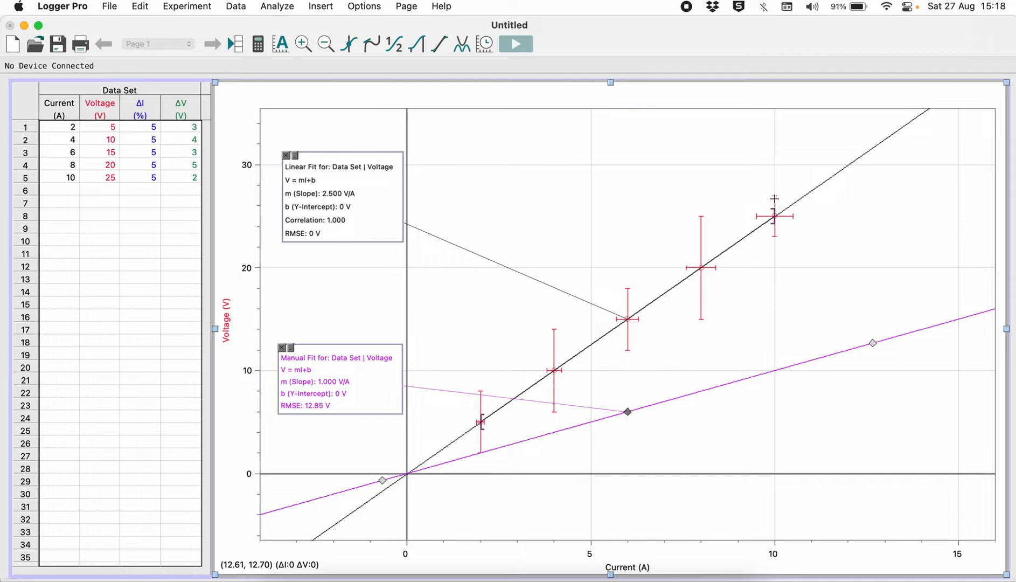
left_click(146, 331)
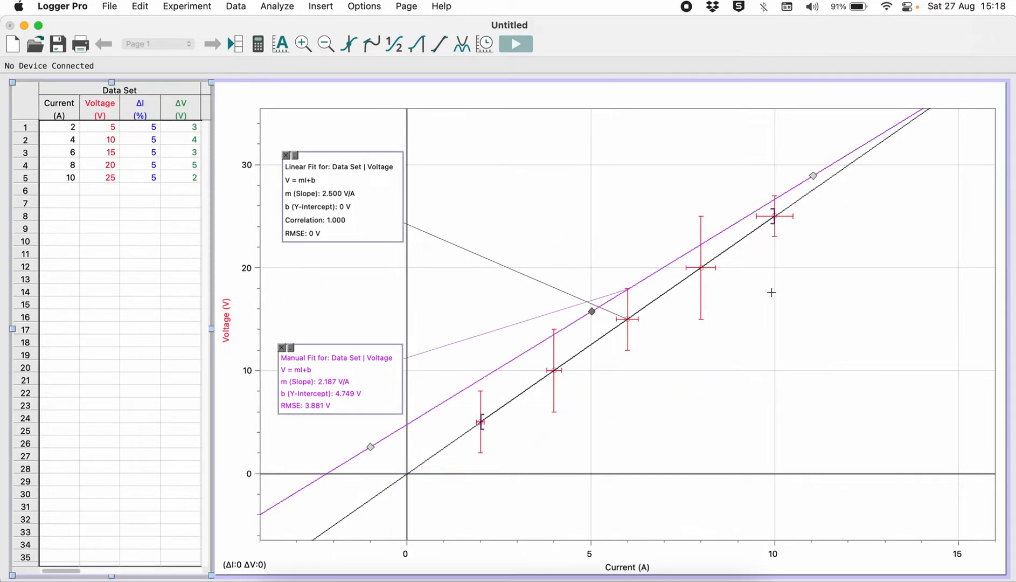
left_click(592, 311)
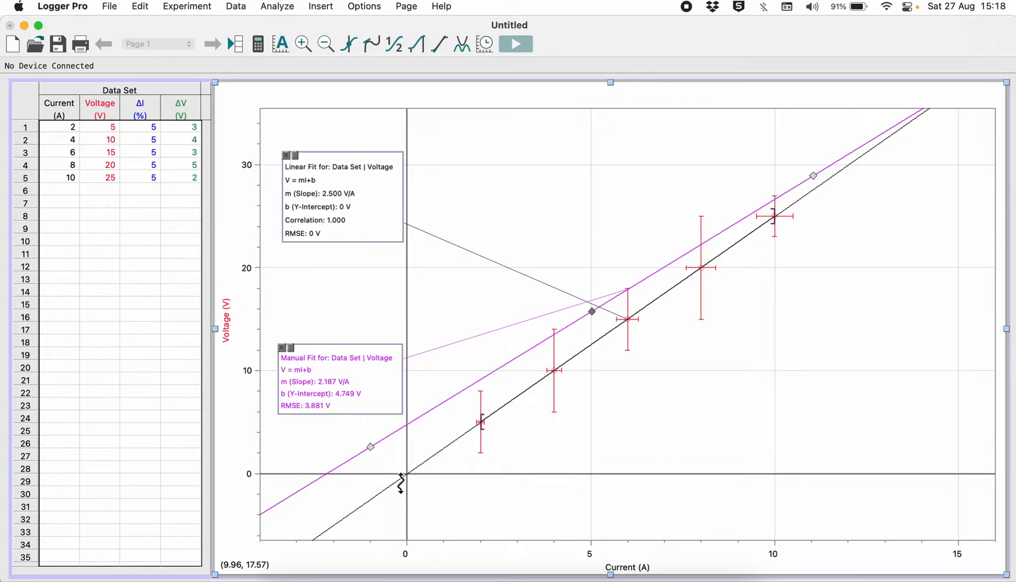
left_click(62, 330)
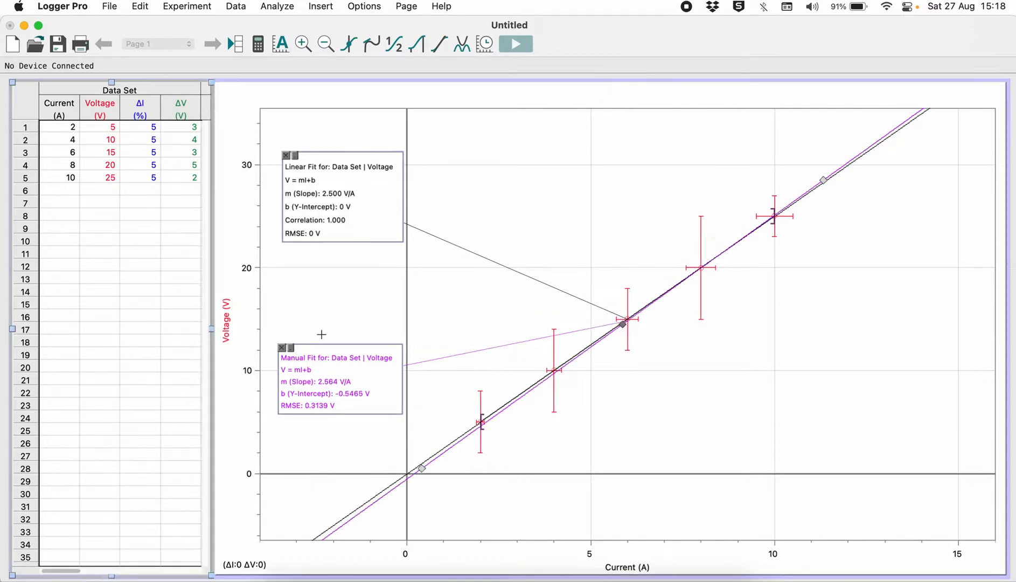
left_click(547, 223)
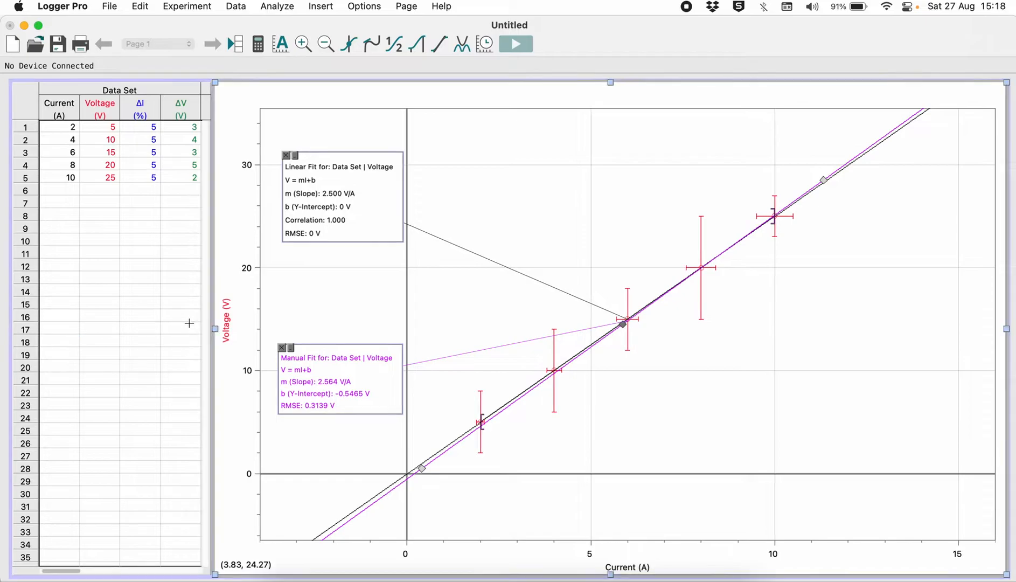
left_click(140, 341)
Steepen the violet manual line within the error bars to a slope of about 3.08 V/A and an intercept of about -4.2 V.
left_click_drag(825, 178, 816, 162)
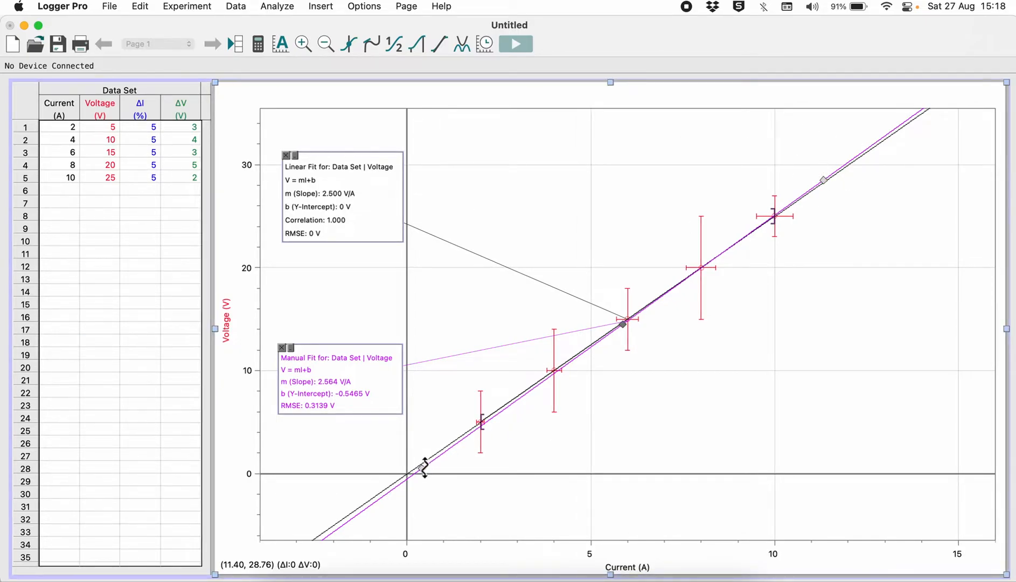
left_click(137, 447)
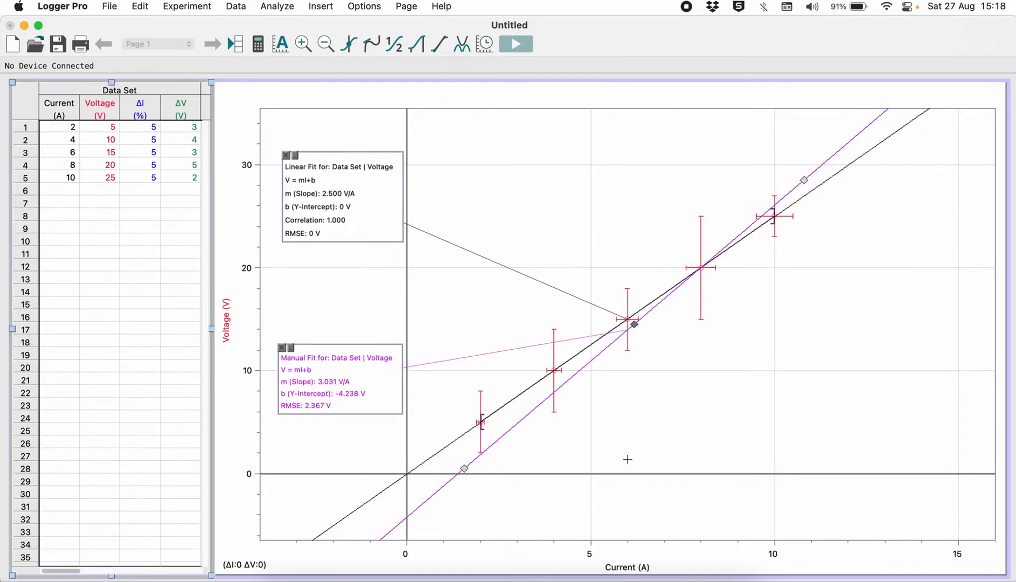
left_click_drag(806, 175, 803, 166)
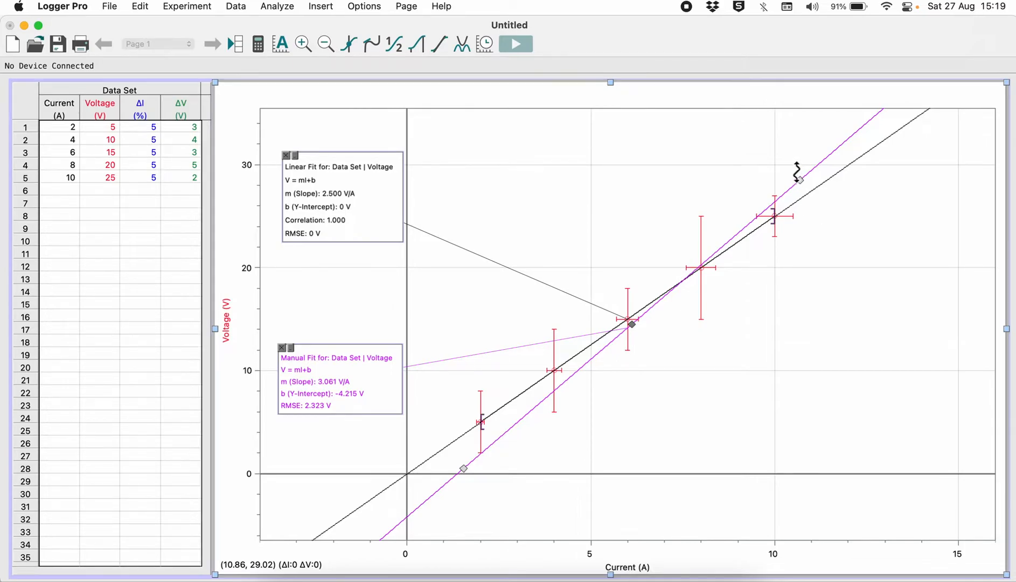
left_click_drag(799, 180, 786, 181)
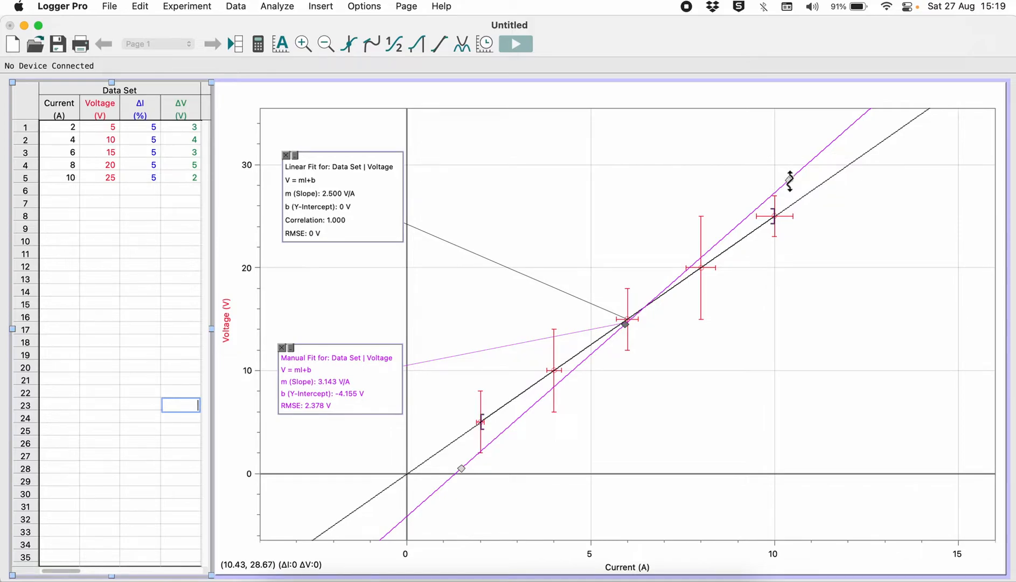
left_click_drag(789, 181, 789, 182)
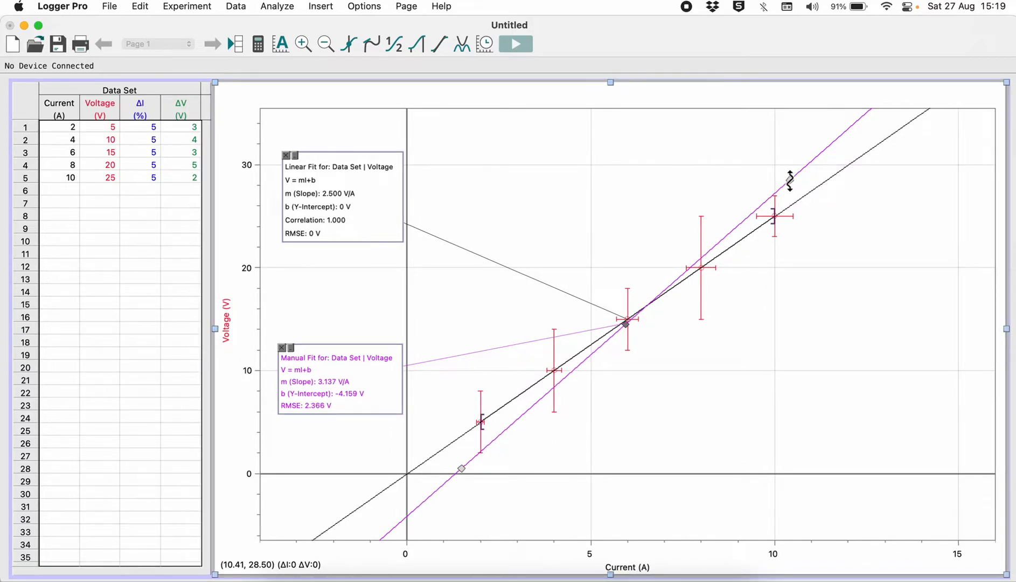
left_click(135, 361)
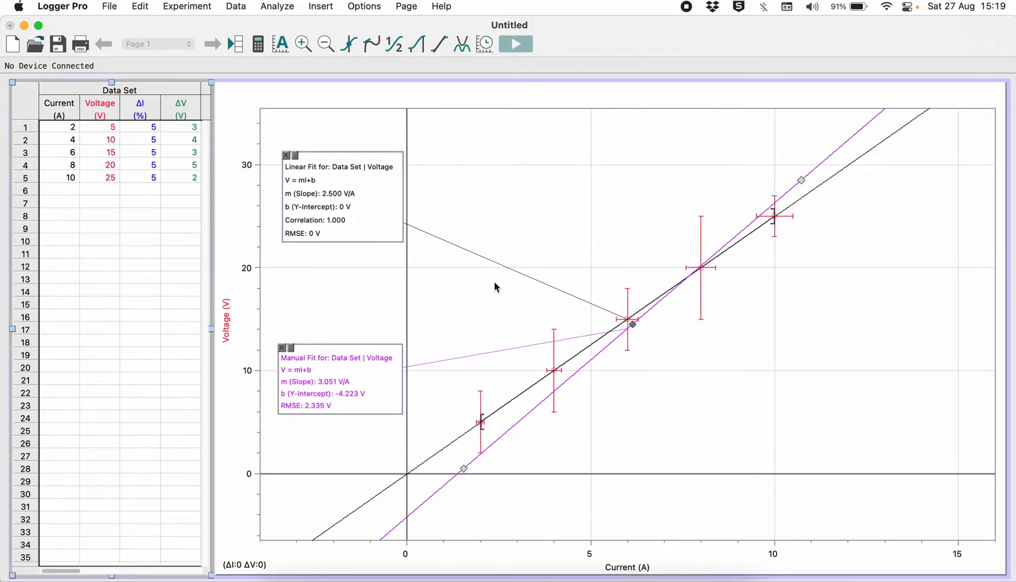
left_click(802, 176)
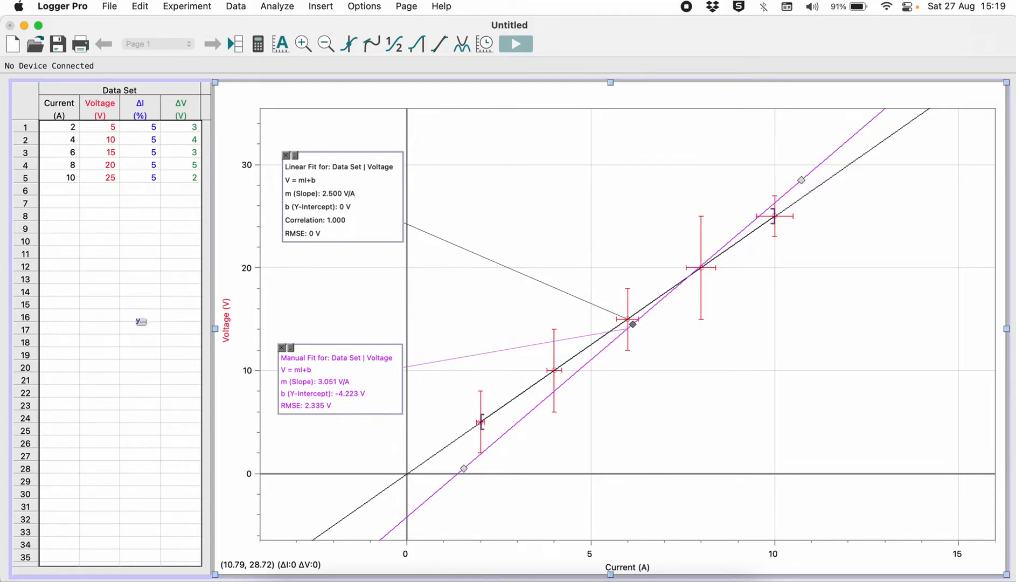
left_click(140, 321)
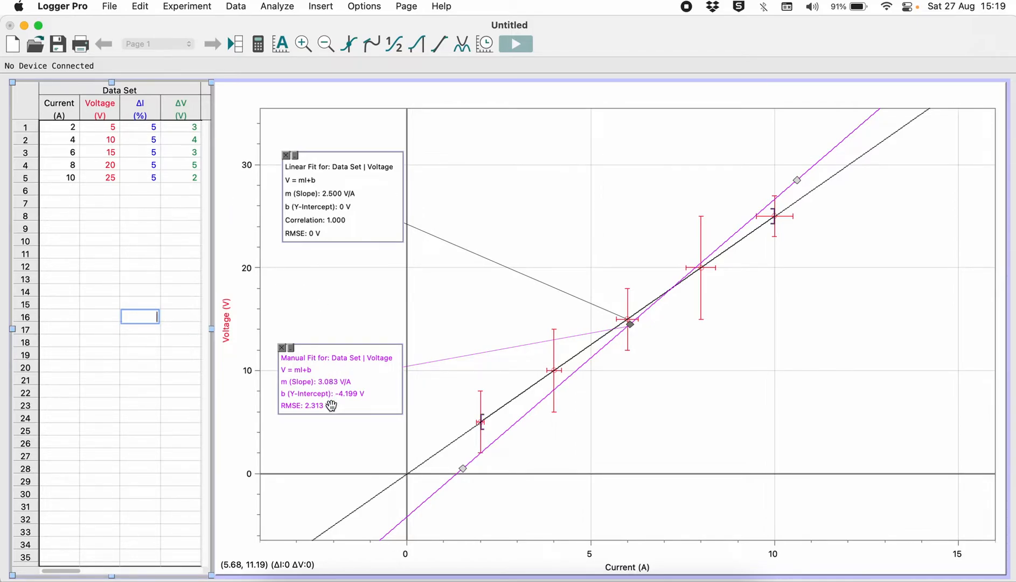
Rearrange the results boxes so the violet manual fit's box sits directly above the linear fit's box.
left_click(361, 147)
left_click_drag(361, 147, 345, 168)
left_click_drag(350, 218, 356, 279)
left_click_drag(356, 124, 353, 144)
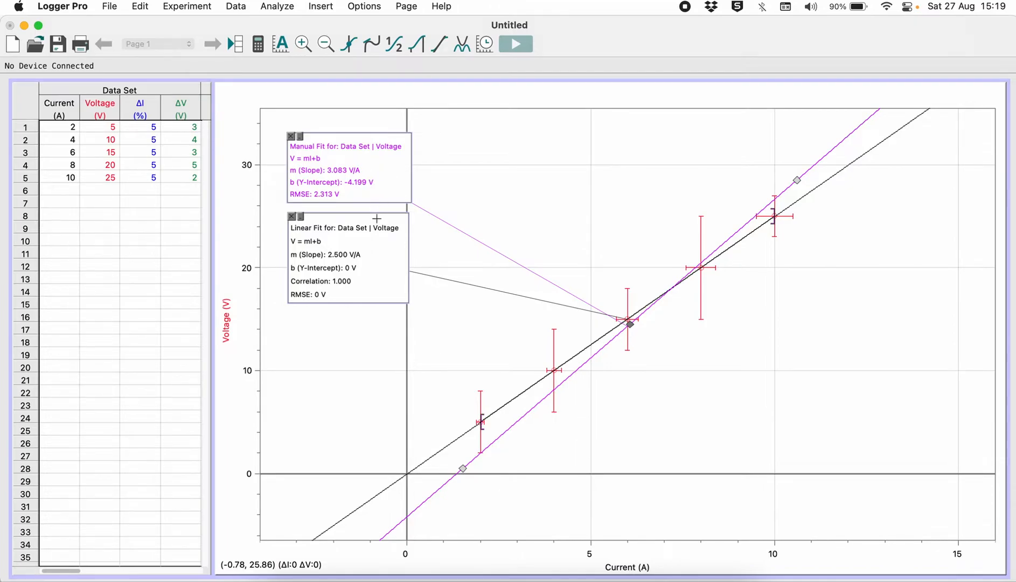
Add a second linear model line (mI+b) with slope 1 and place its results box below the linear fit's box.
left_click(271, 7)
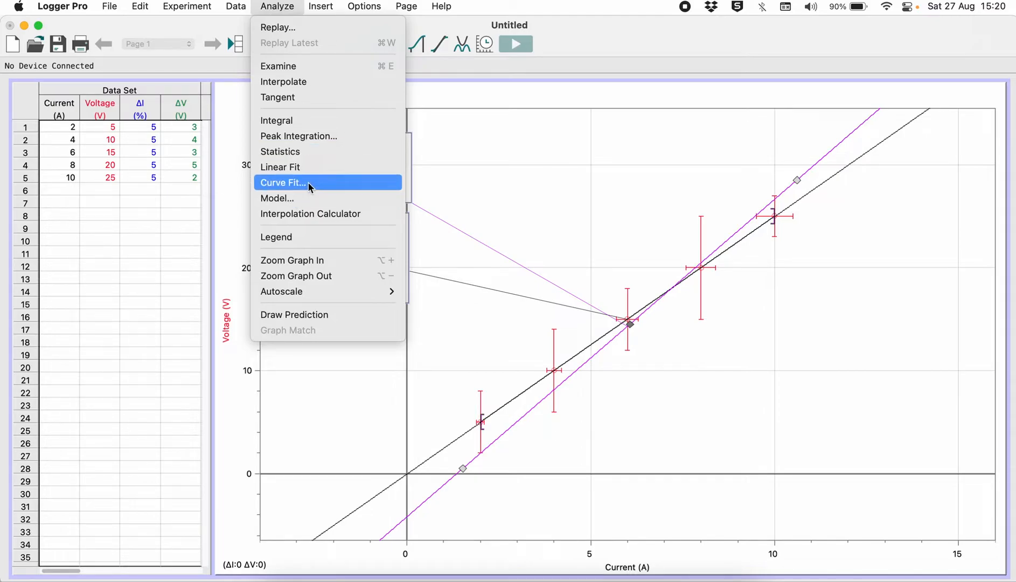
left_click(307, 197)
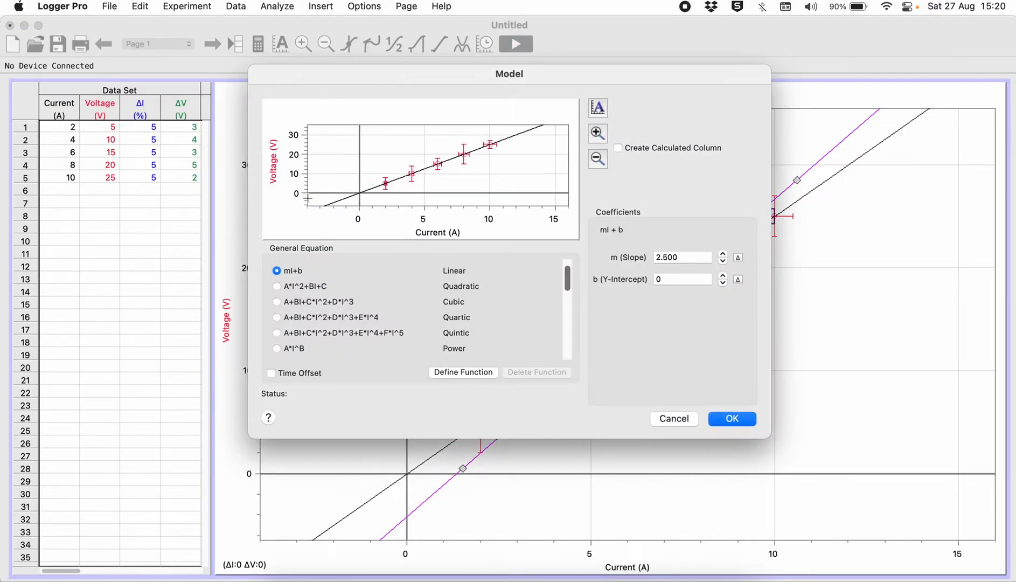
double_click(681, 257)
type("1")
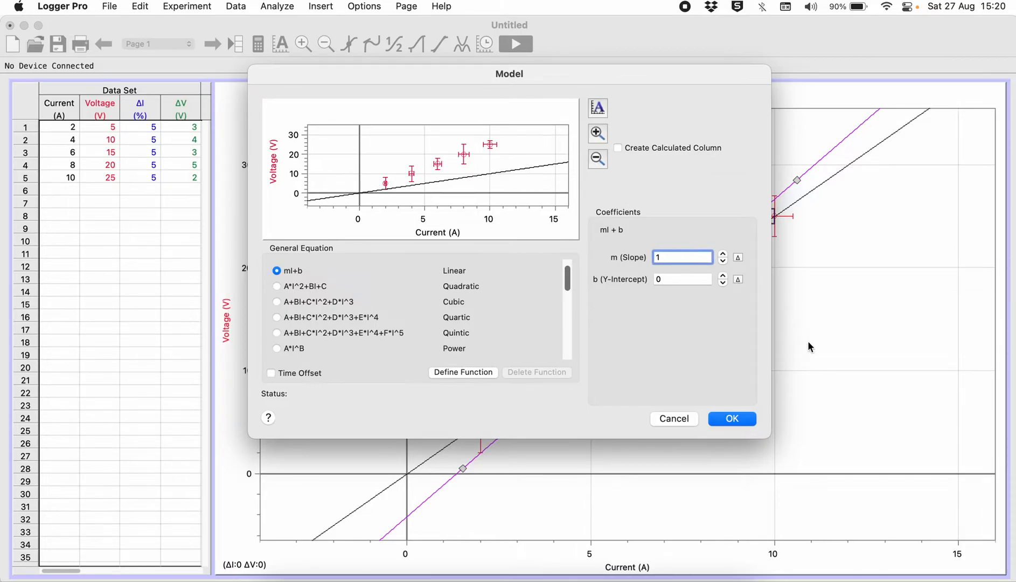
left_click(743, 419)
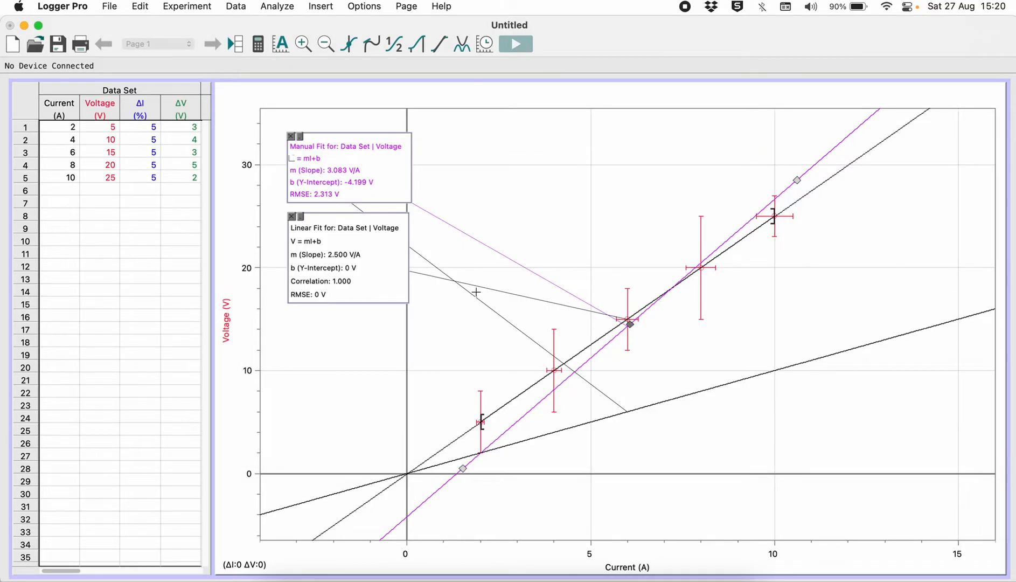
mouse_move(385, 185)
left_mouse_down()
mouse_move(370, 365)
mouse_move(385, 365)
left_mouse_up()
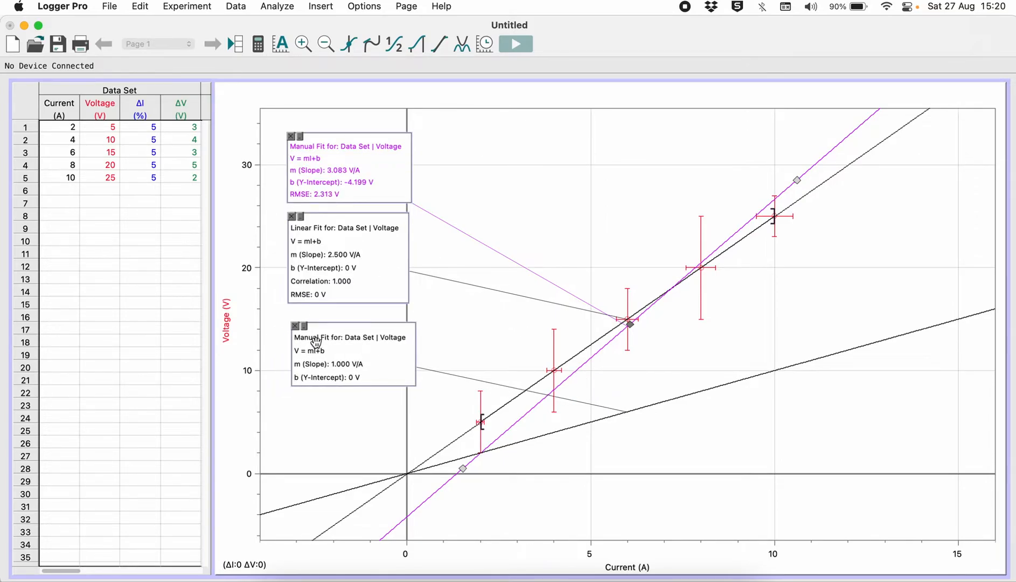
Enable line dragging for the second manual fit and colour it blue.
double_click(316, 342)
left_click(512, 368)
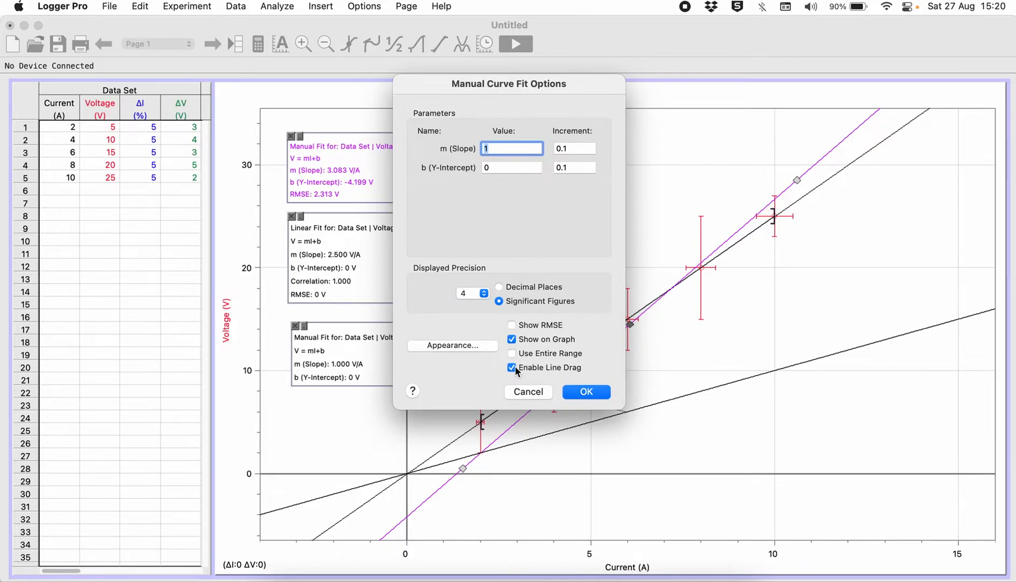
left_click(469, 347)
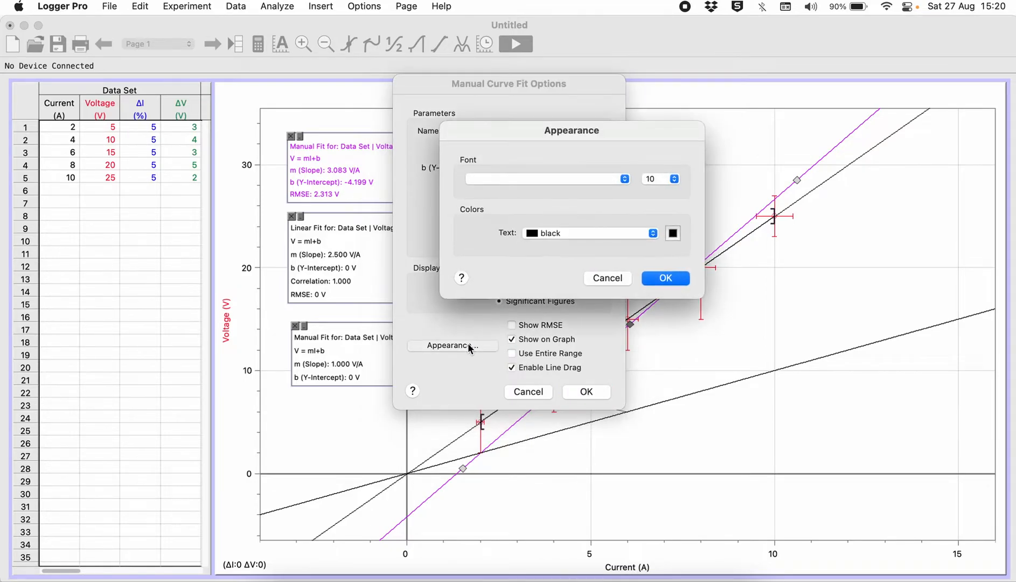
left_click(678, 236)
left_click(535, 235)
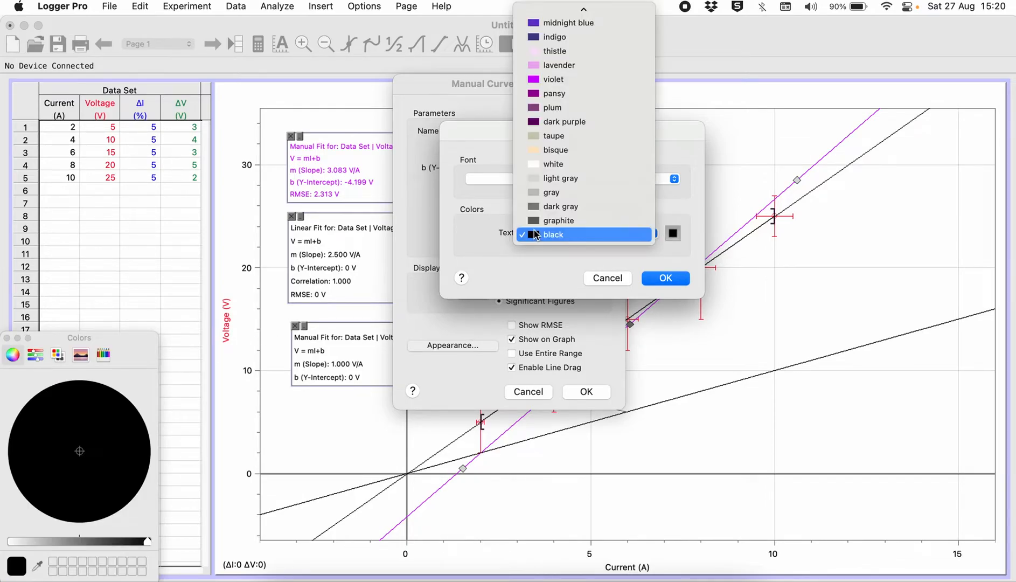
scroll(582, 107, "up", 10)
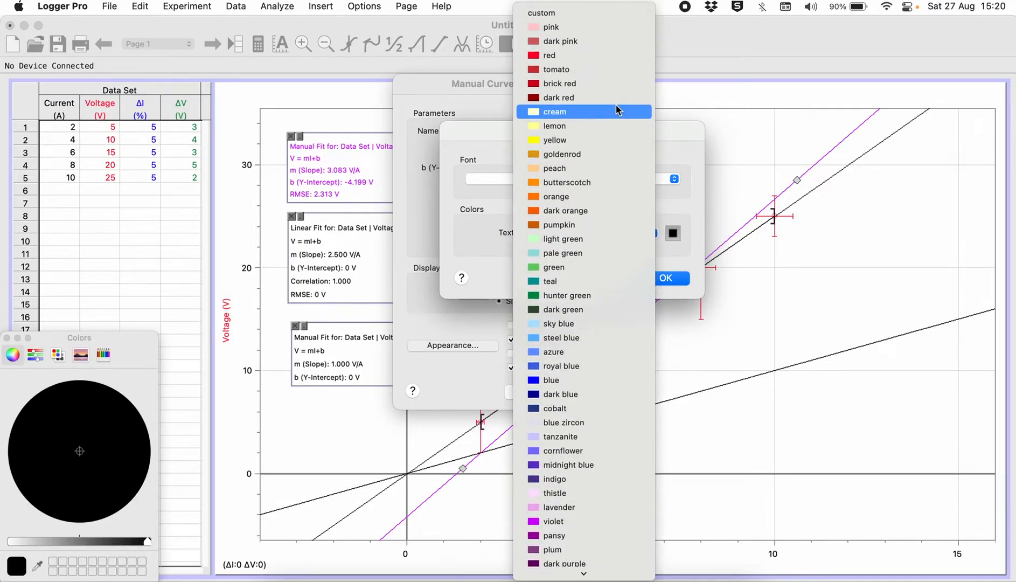
left_click(580, 380)
left_click(676, 278)
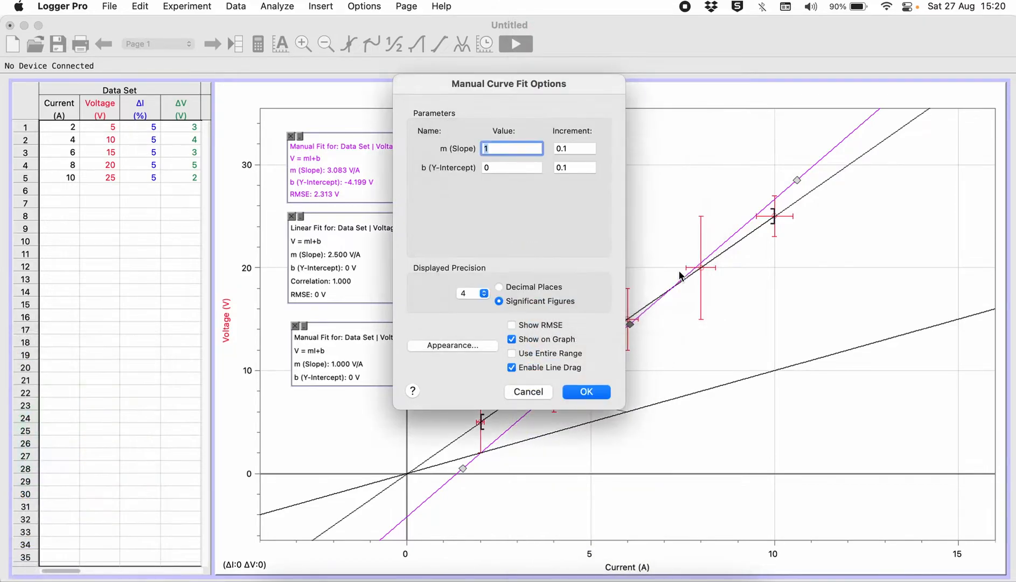
left_click(592, 393)
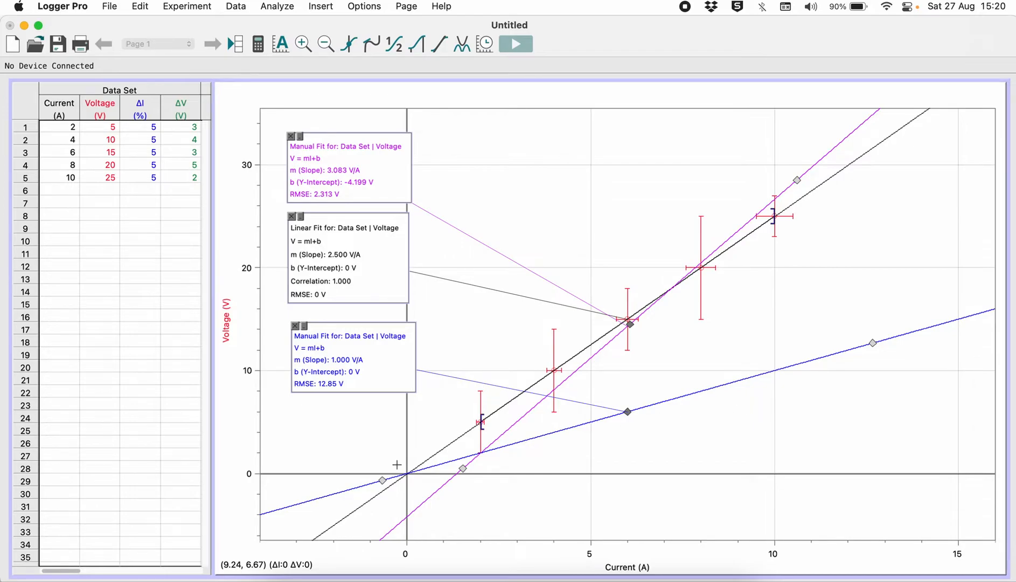
Raise the blue manual line to a slope of about 1.28 V/A and an intercept of about 10.4 V, and move its results box off the line.
left_click_drag(382, 411, 382, 409)
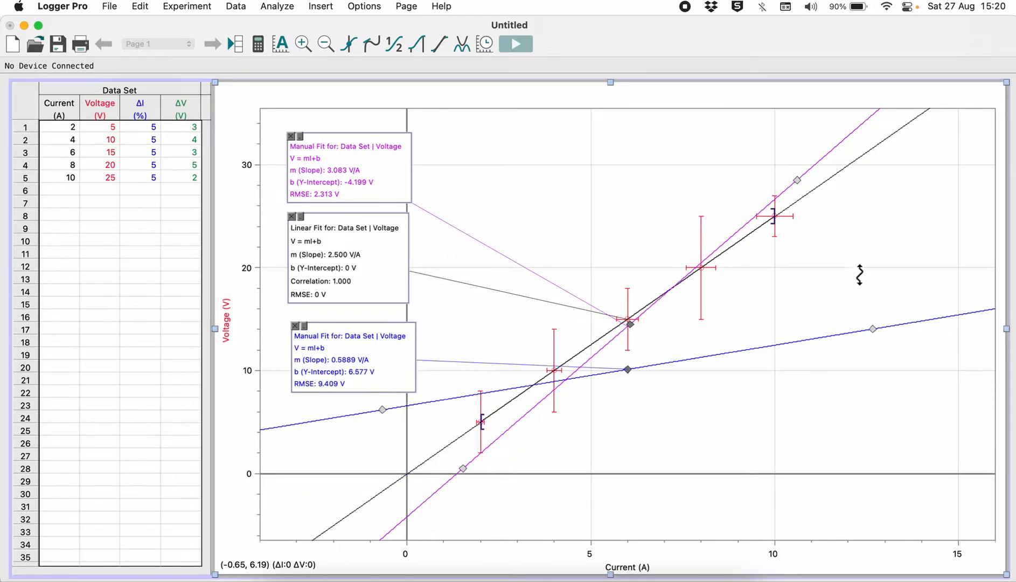
left_click(116, 336)
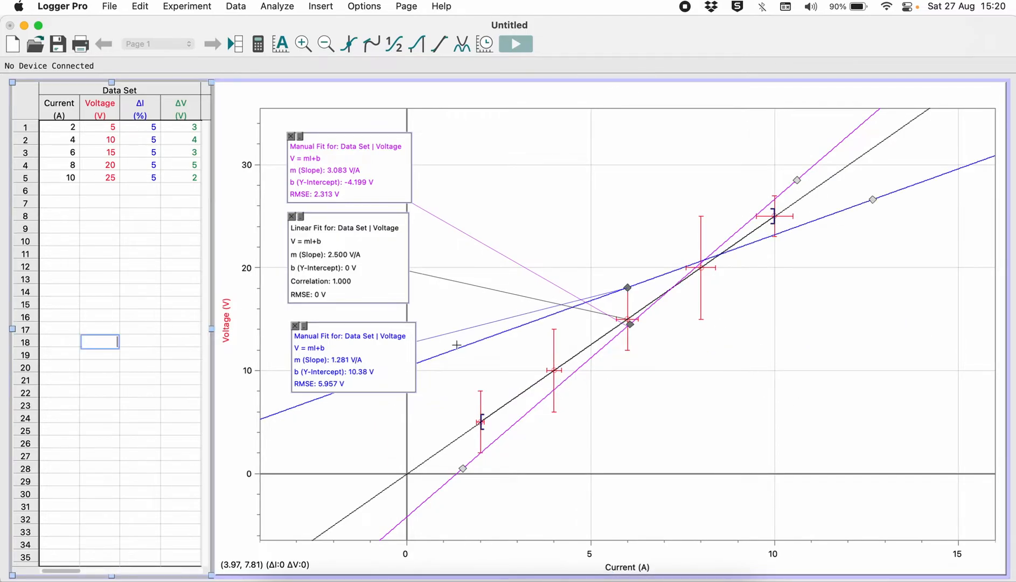
left_click_drag(365, 373, 512, 212)
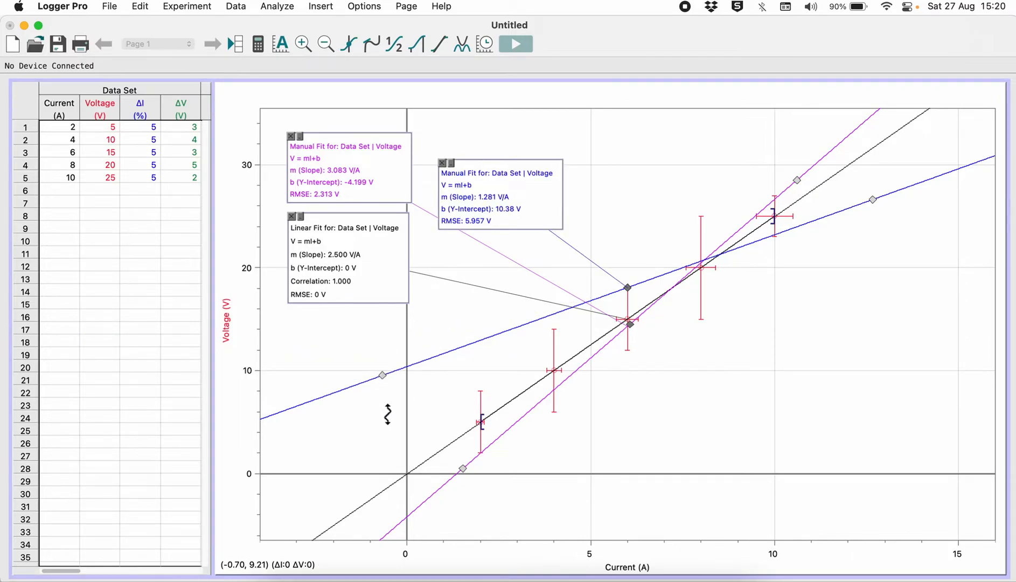
Adjust the blue manual line to the shallowest fit within the error bars, with slope about 1.9 V/A and intercept about 3.87 V.
left_click_drag(380, 378, 387, 410)
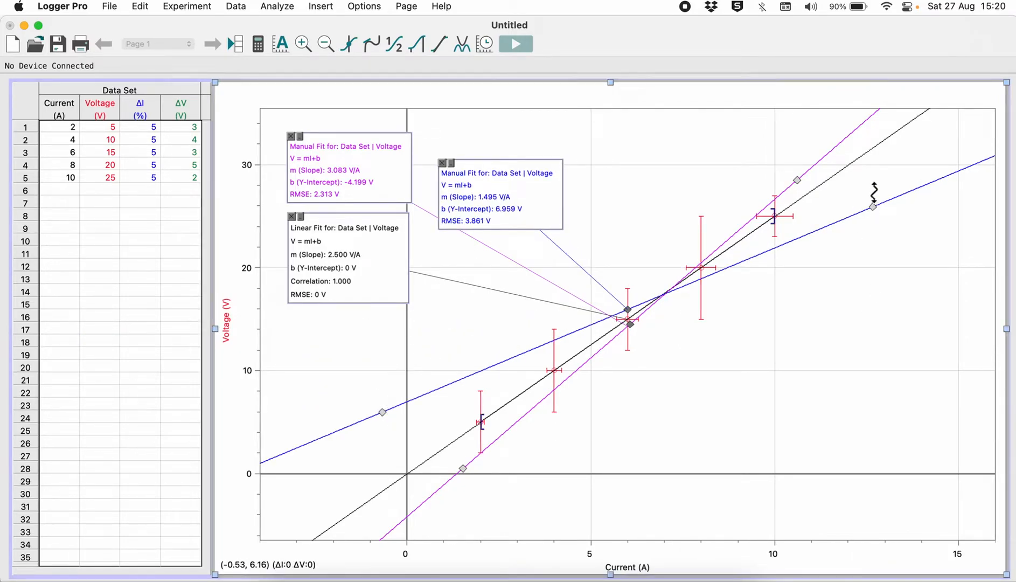
left_click_drag(385, 414, 386, 424)
left_click(151, 447)
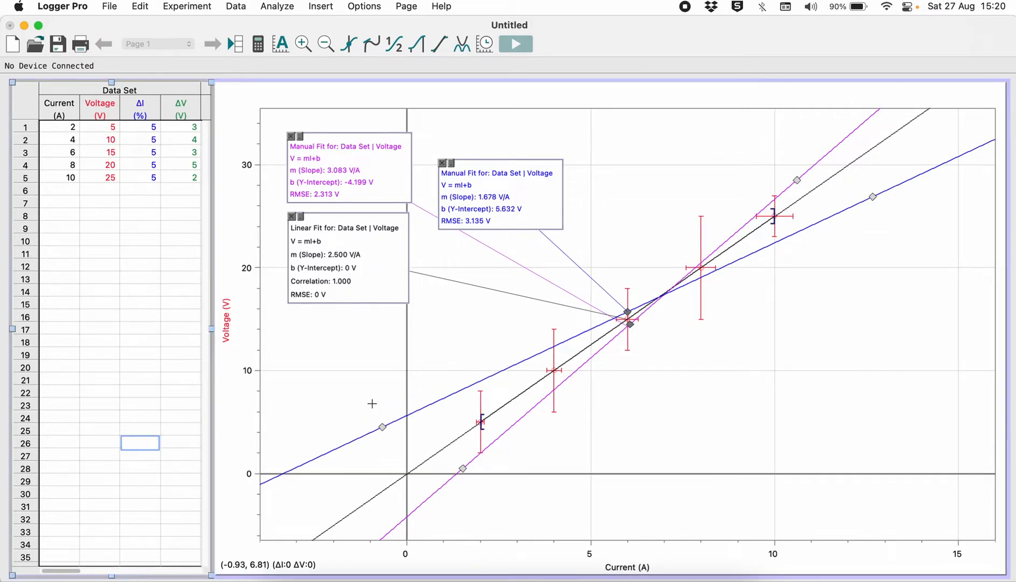
left_click(397, 428)
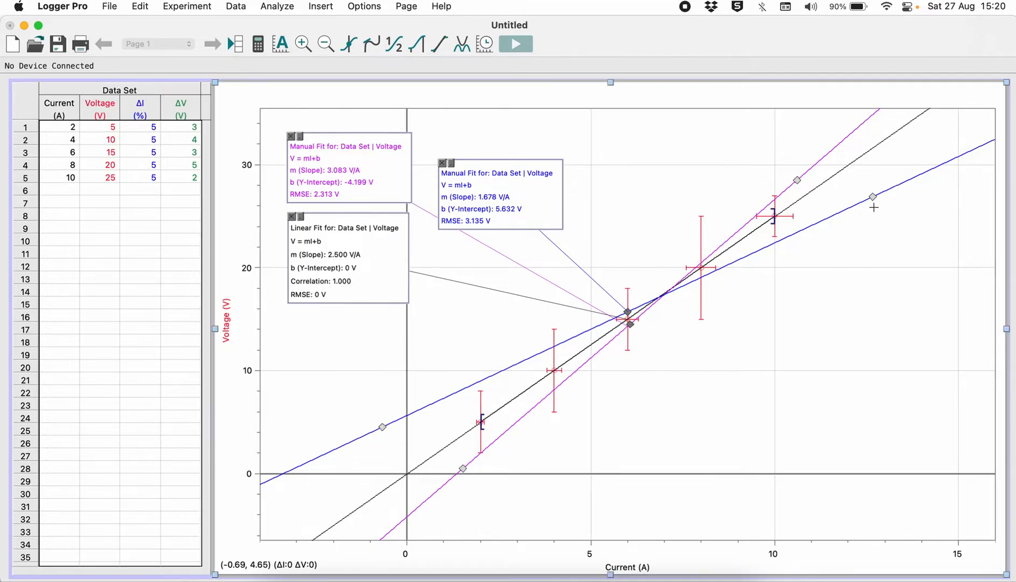
left_click(138, 395)
left_click(873, 191)
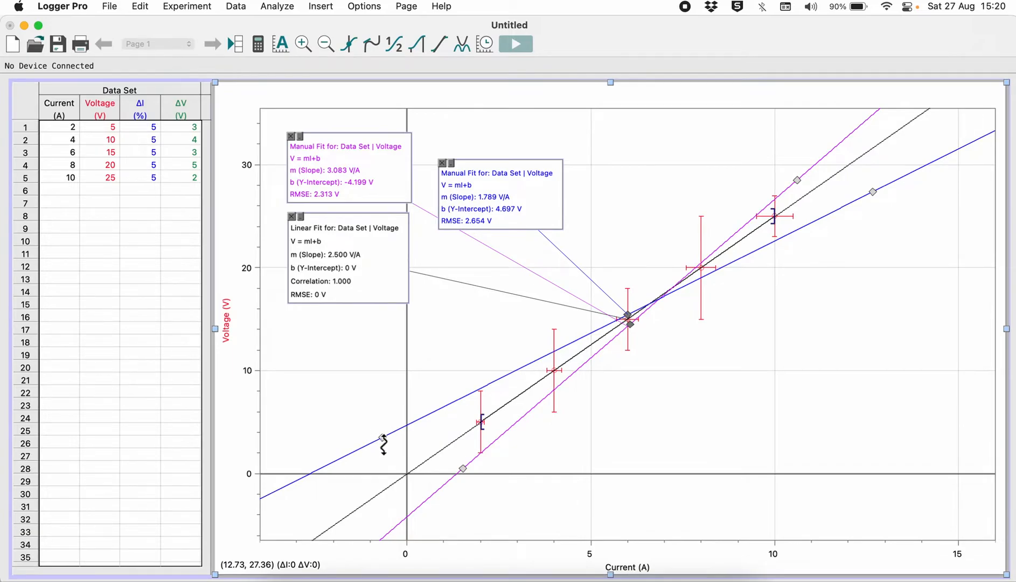
left_click(89, 466)
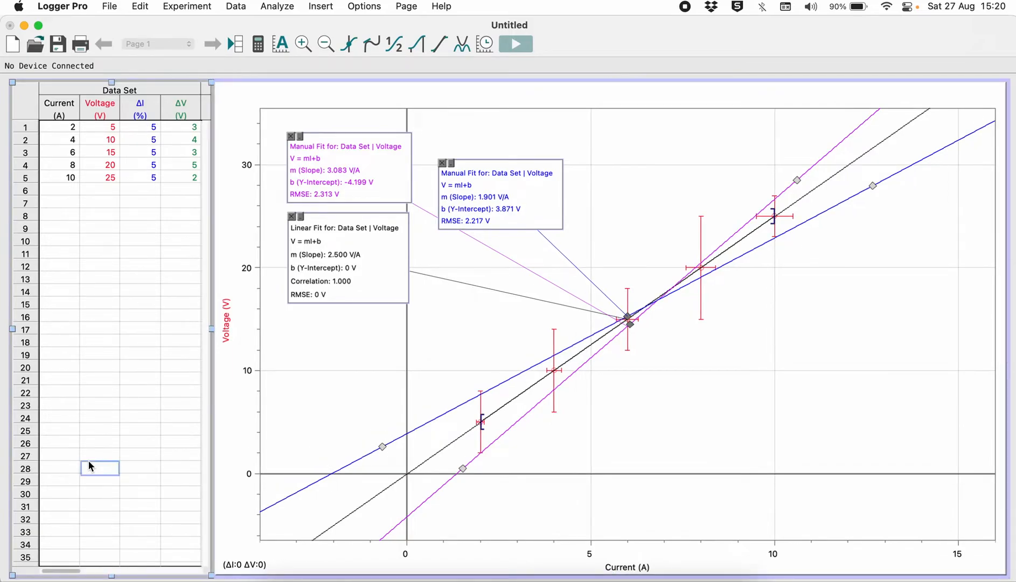
Stack the blue manual fit's results box directly below the linear fit's box and even out the spacing between the boxes.
left_click_drag(520, 211, 350, 388)
left_click(372, 351)
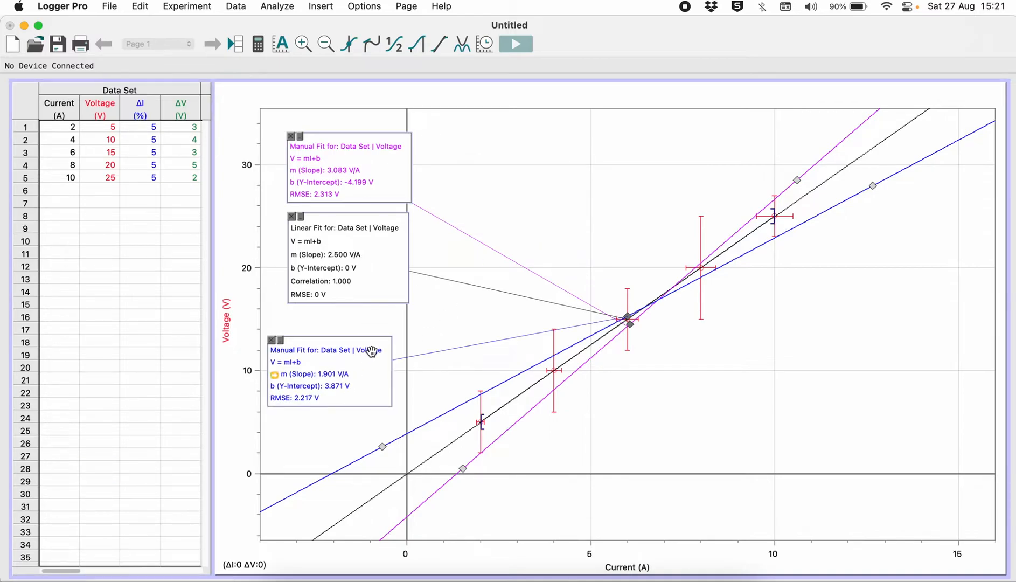
left_click_drag(347, 337, 364, 327)
left_click_drag(368, 271, 369, 277)
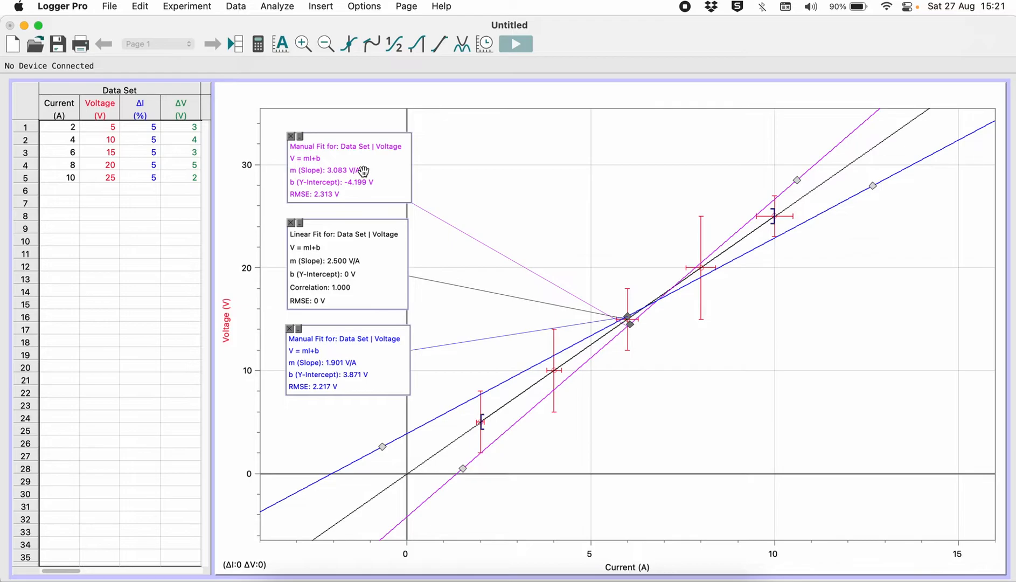
Set the displayed precision of the violet manual fit to 2 significant figures.
double_click(345, 170)
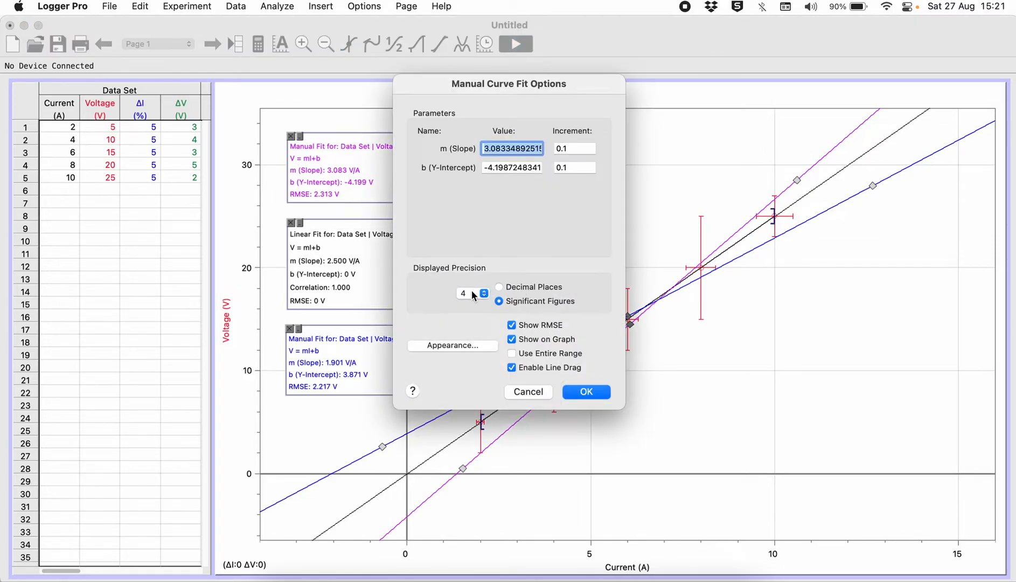
left_click(499, 287)
left_click(499, 301)
left_click(487, 295)
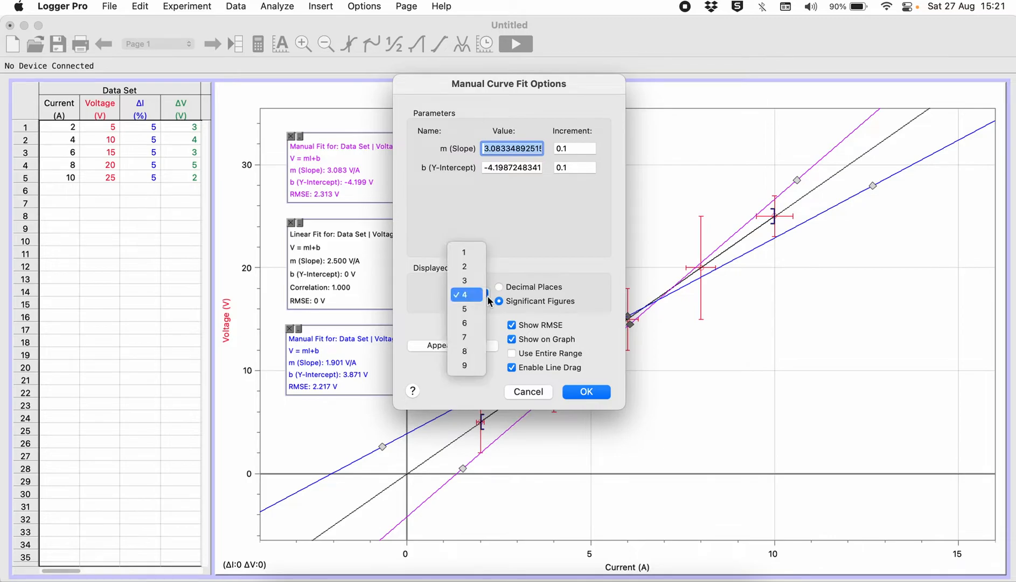
left_click(472, 268)
left_click(586, 392)
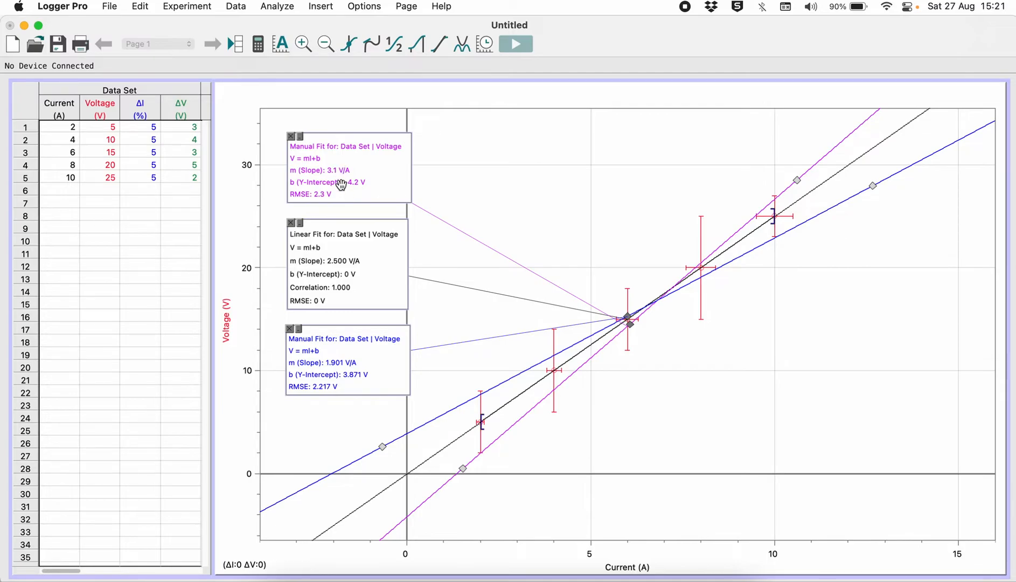
Set the displayed precision of the linear fit to 2 significant figures.
double_click(343, 274)
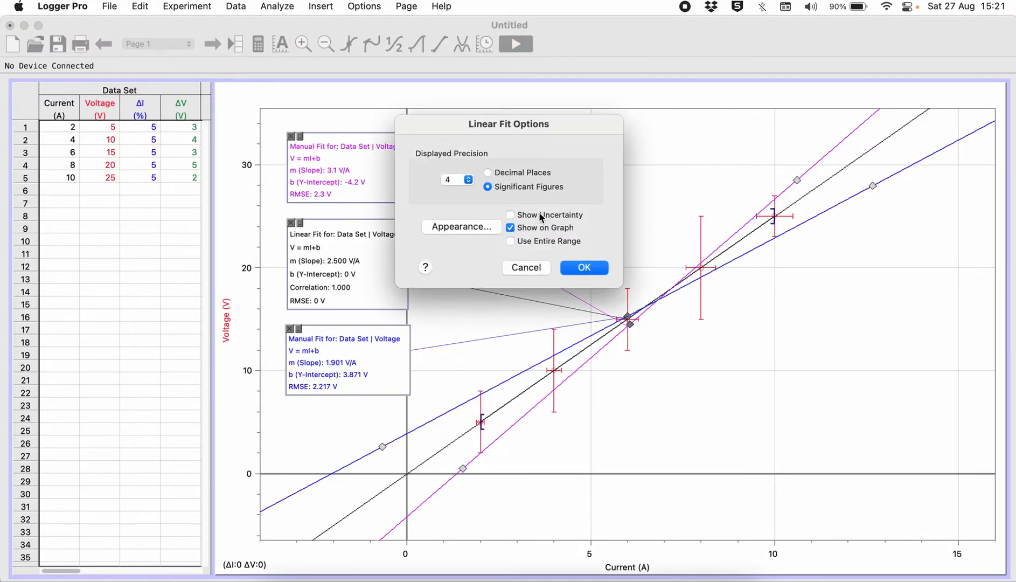
left_click(469, 184)
left_click(468, 184)
left_click(470, 181)
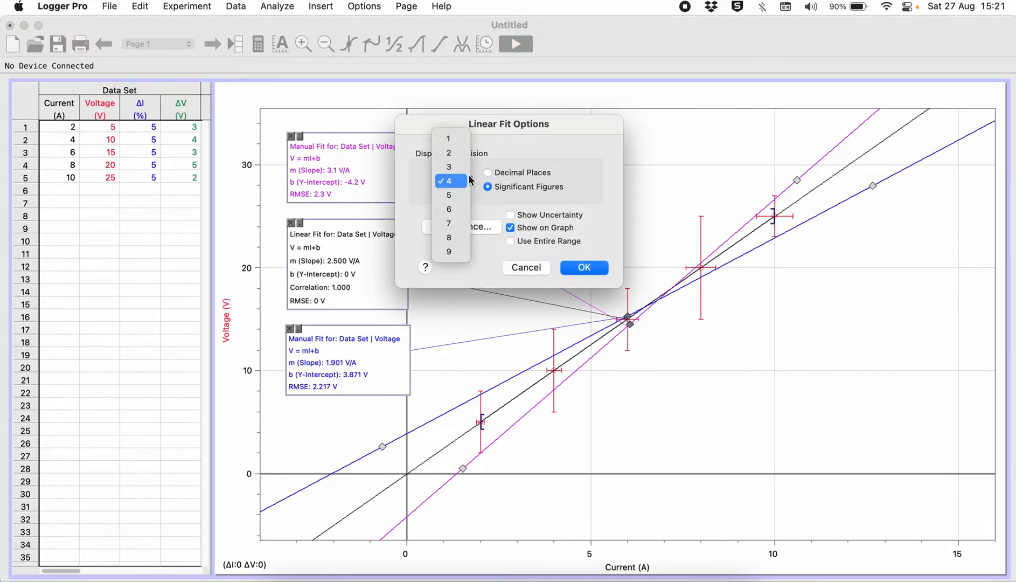
left_click(449, 153)
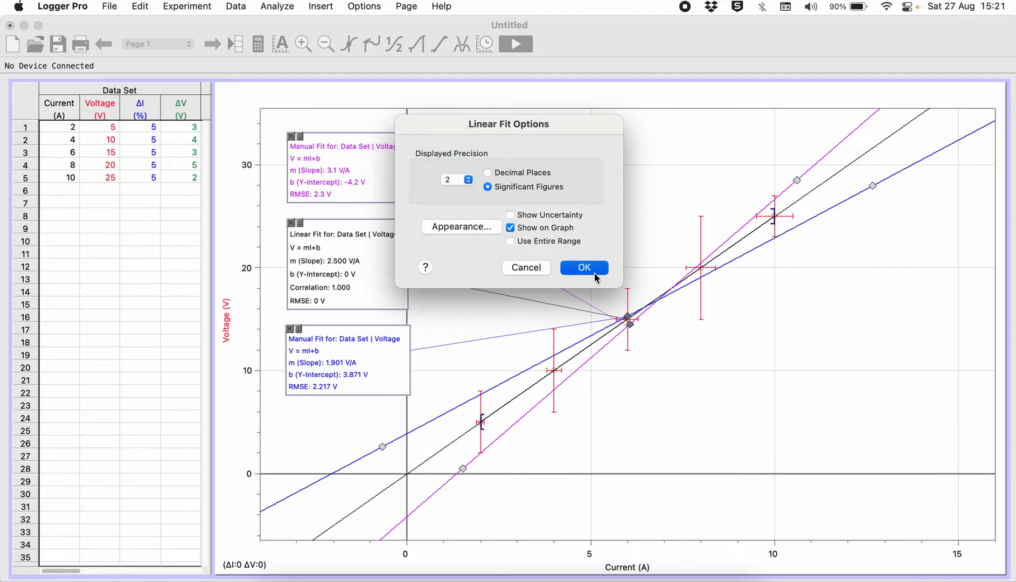
left_click(584, 268)
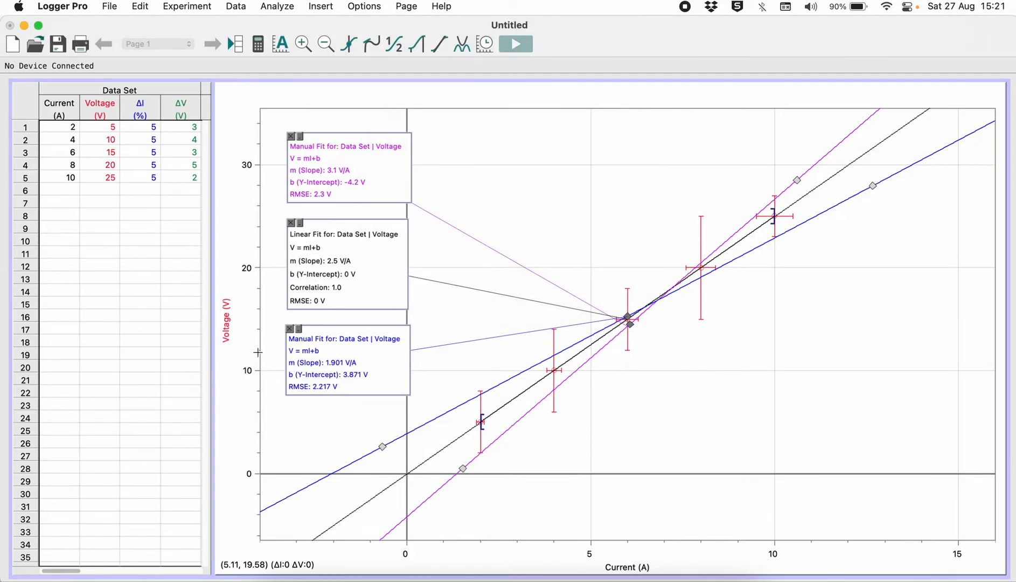
Set the displayed precision of the blue manual fit to 2 significant figures.
double_click(343, 360)
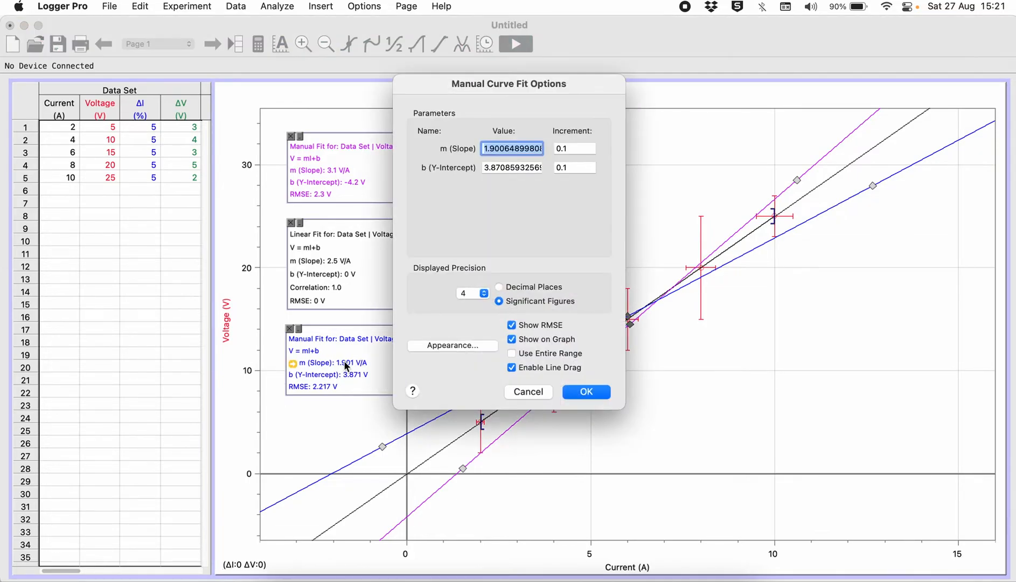
left_click(484, 293)
left_click(466, 267)
left_click(586, 391)
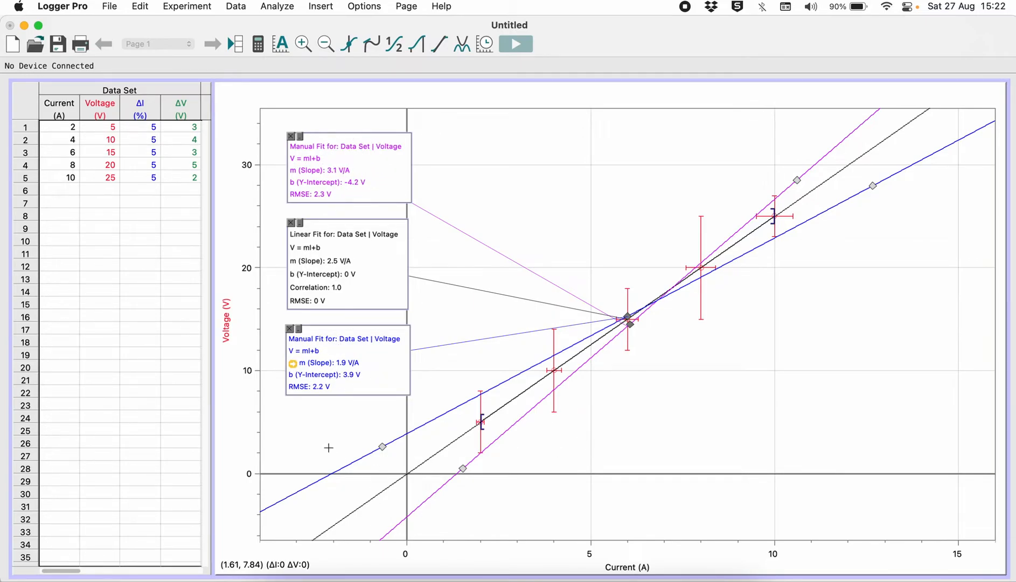
Set the graph's current axis to run from -5 to 15.
left_click(411, 498)
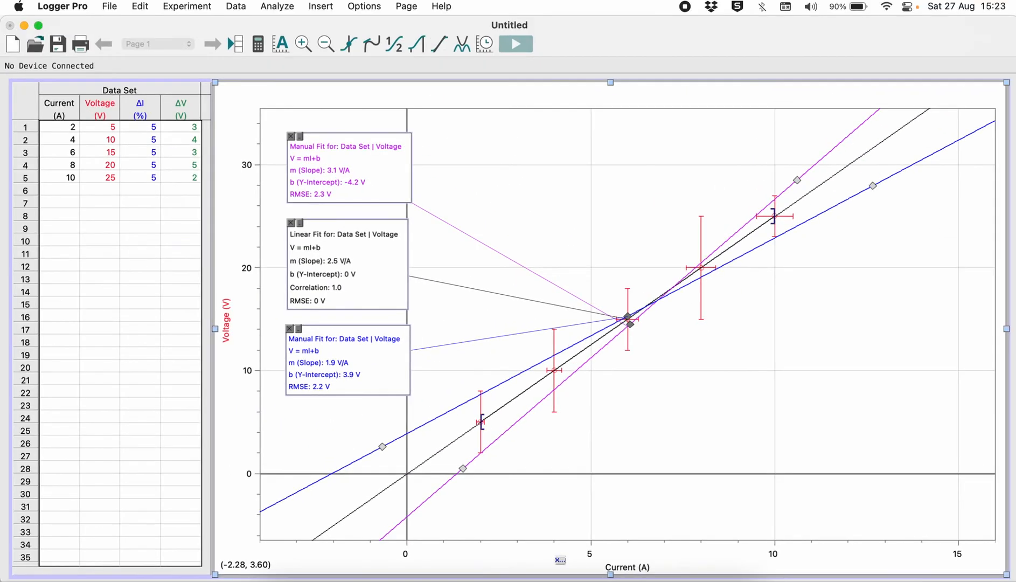
left_click(560, 570)
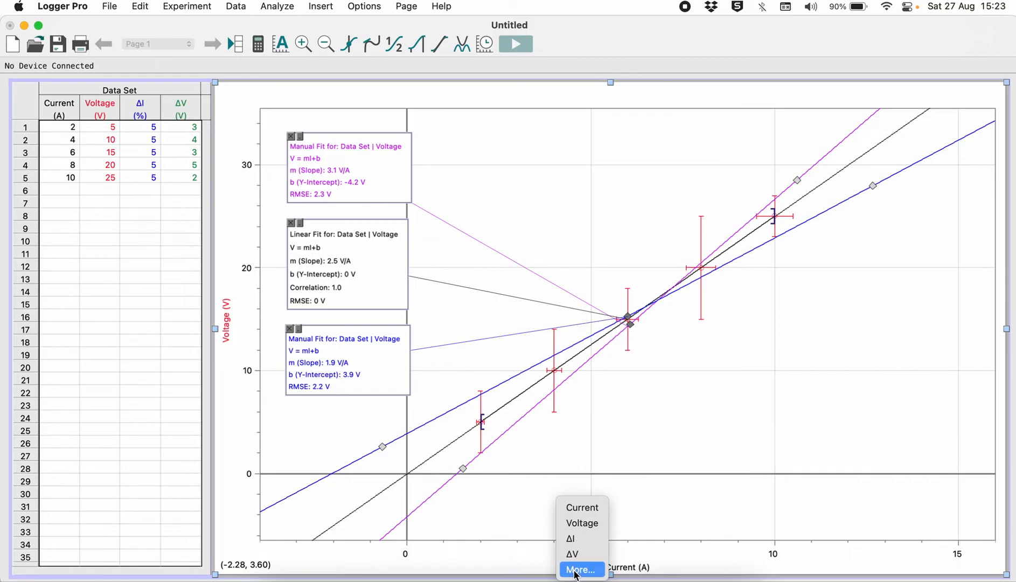
left_click(575, 569)
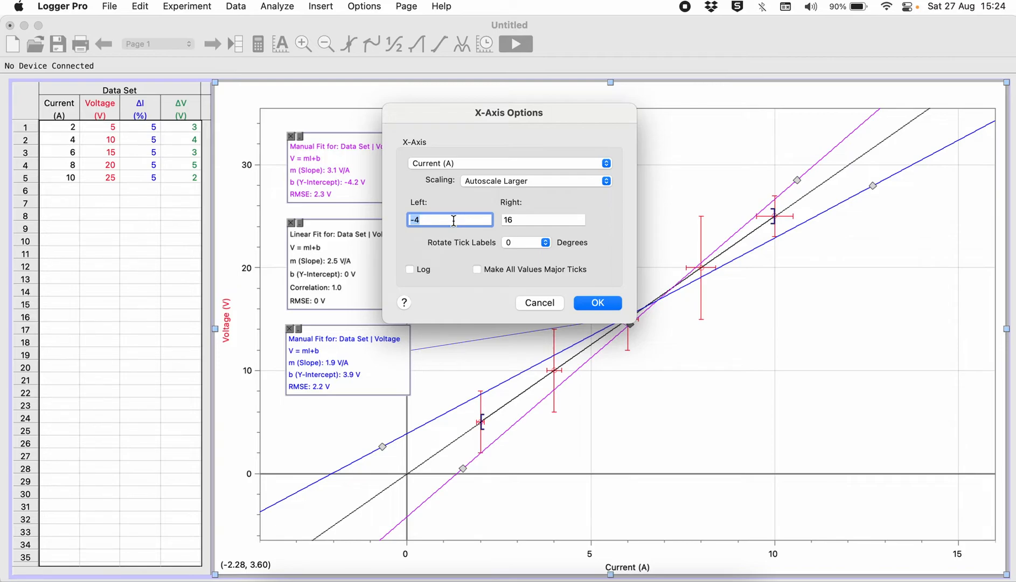
type("=")
key("BackSpace")
type("-5")
key("Tab")
type("15")
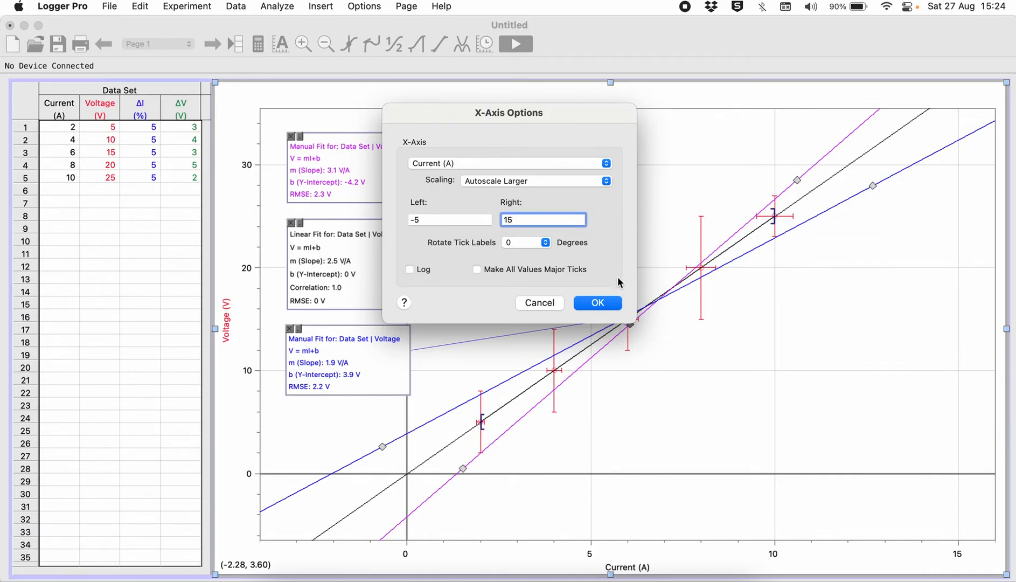
left_click(610, 305)
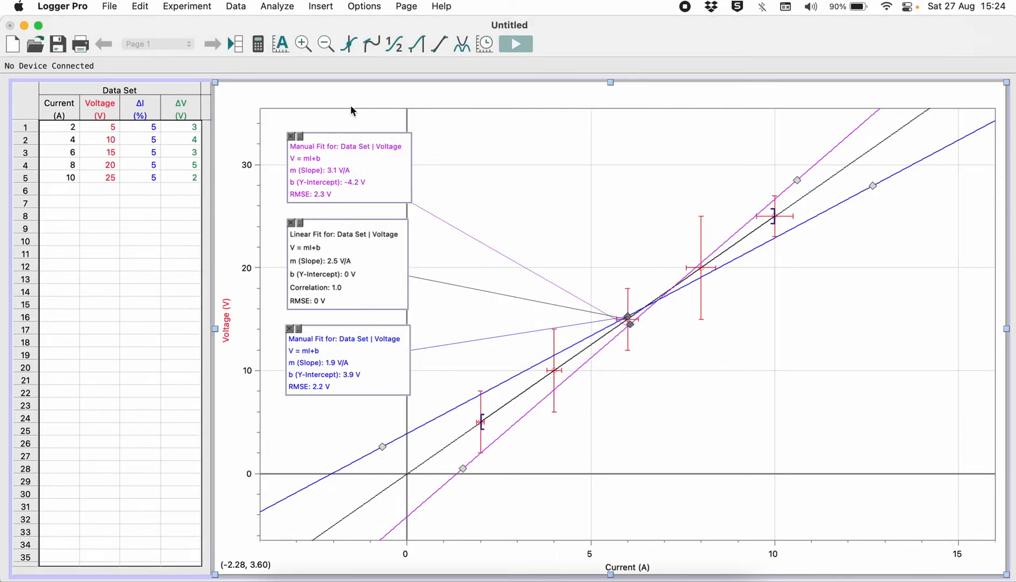
Set the graph's voltage axis to run from -5 to 30.
left_click(164, 252)
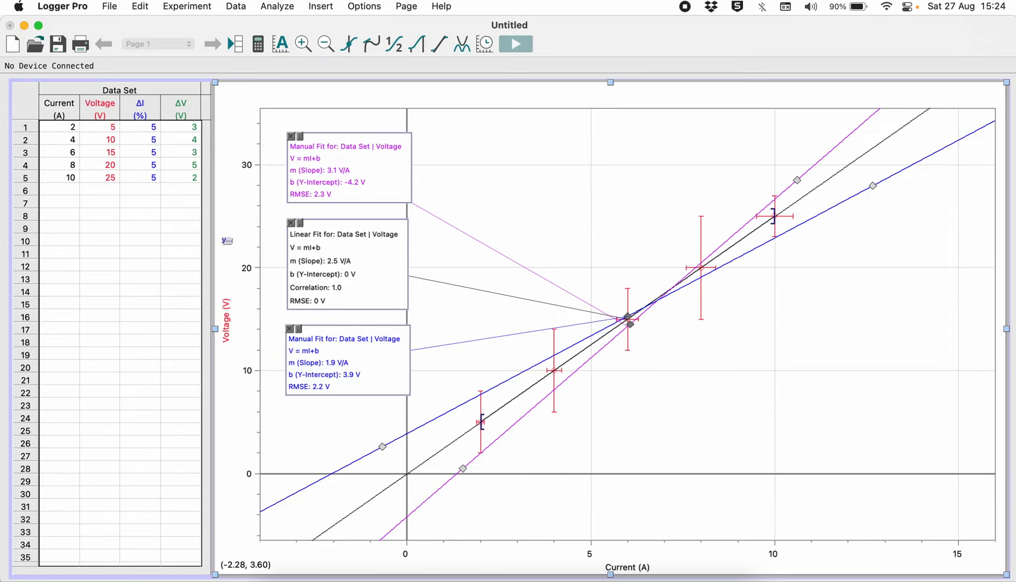
left_click(526, 235)
double_click(241, 221)
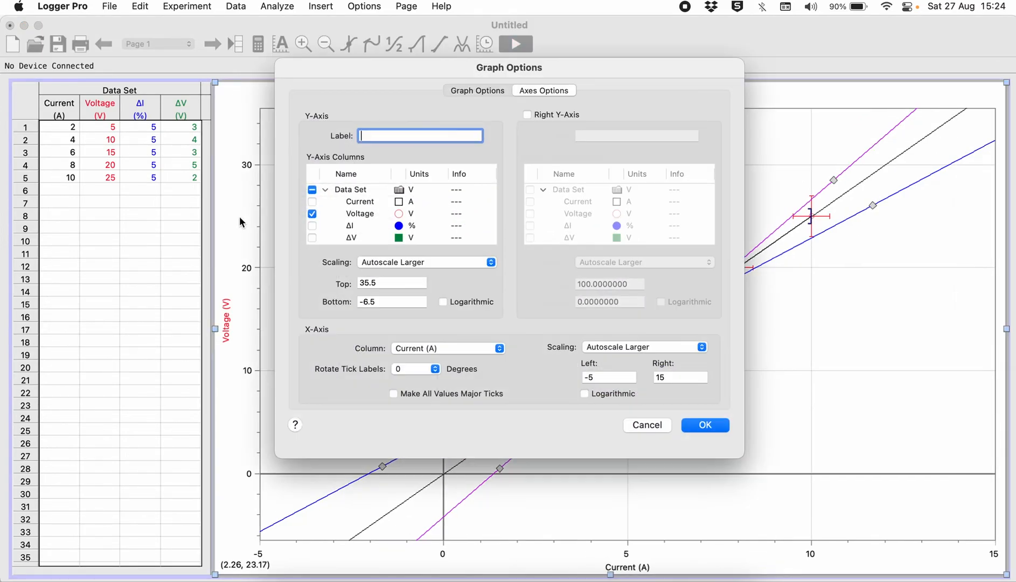
left_click(395, 301)
type("-5")
left_click(389, 281)
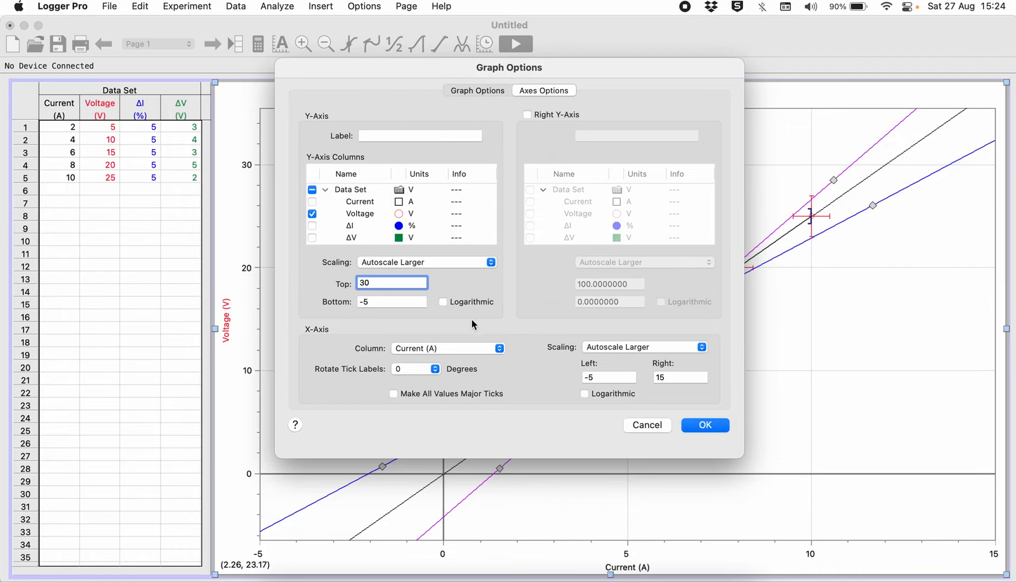
left_click(705, 425)
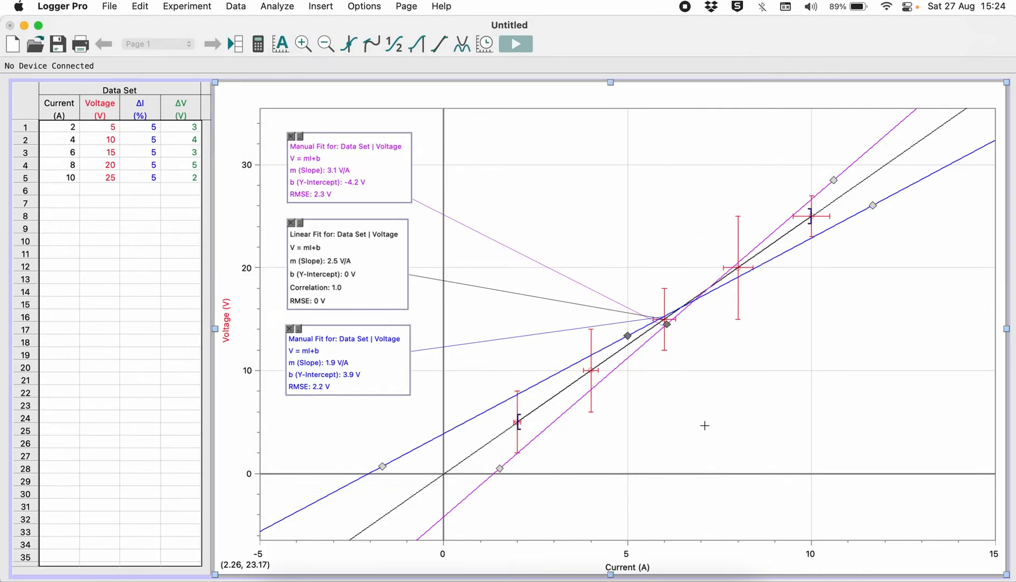
left_click(59, 415)
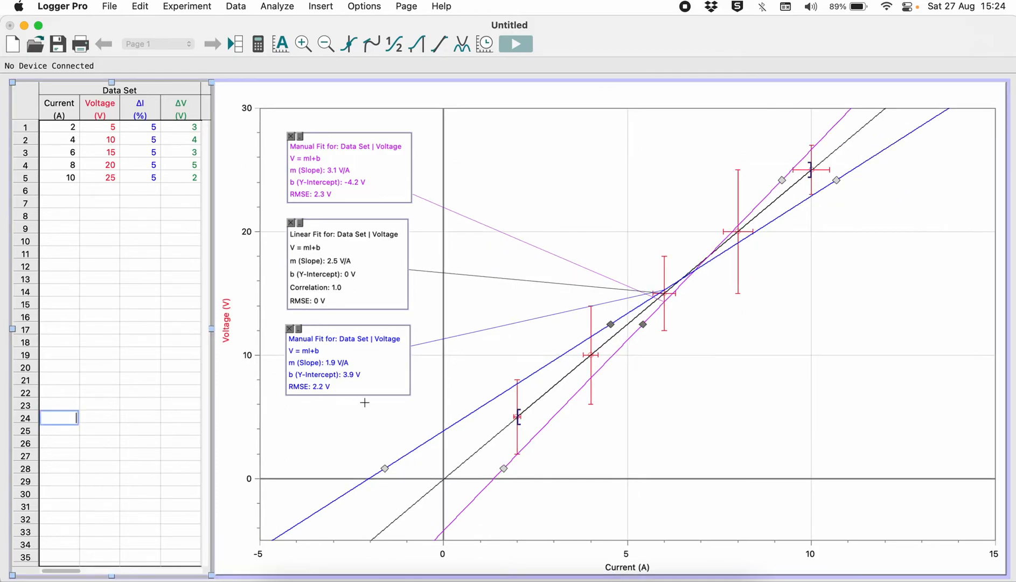
left_click(519, 405)
left_click(155, 395)
left_click(517, 325)
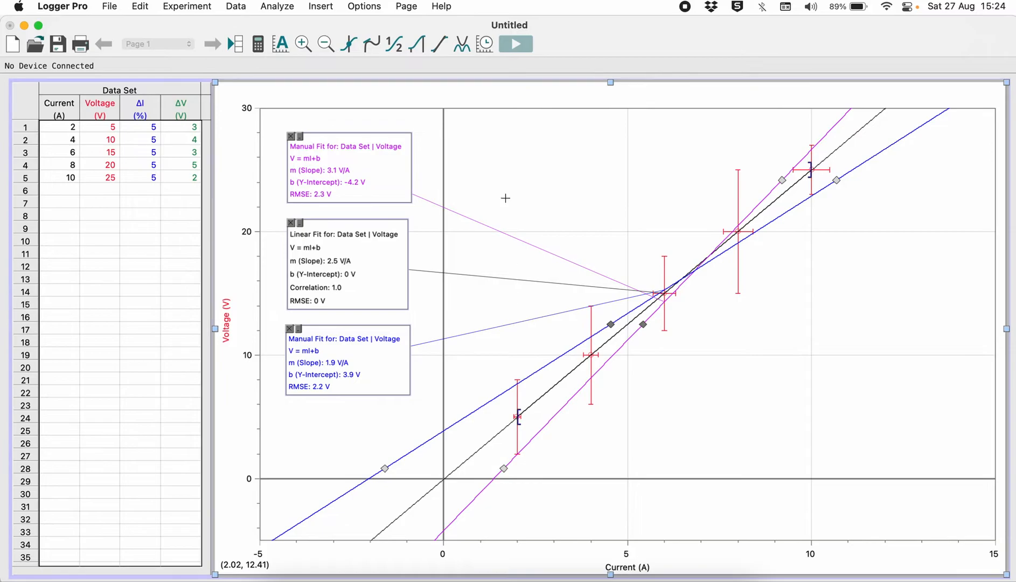
Title the graph "Determinine Resistance: Current vs. Voltage Graph".
double_click(585, 102)
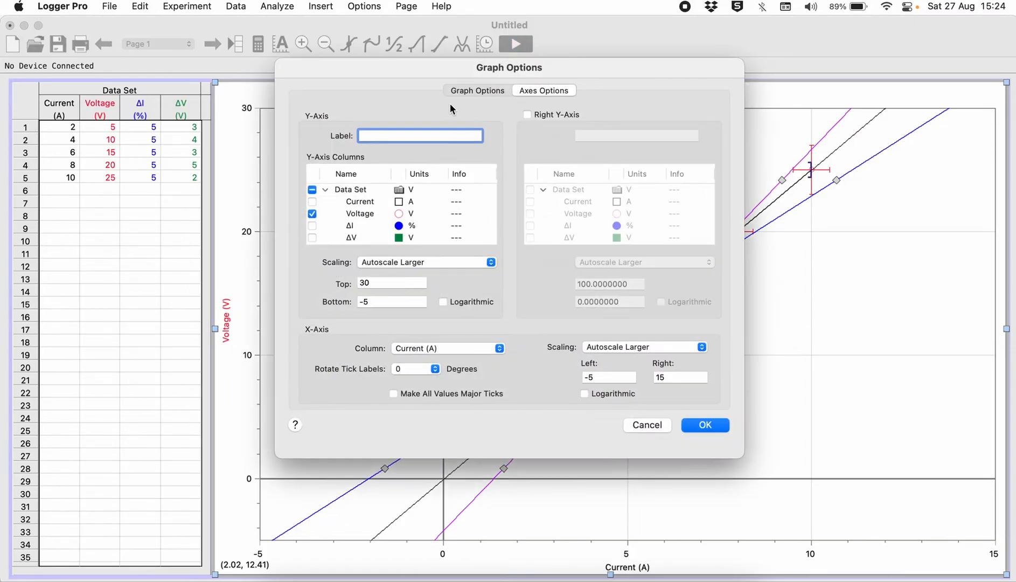
left_click(461, 93)
type("C")
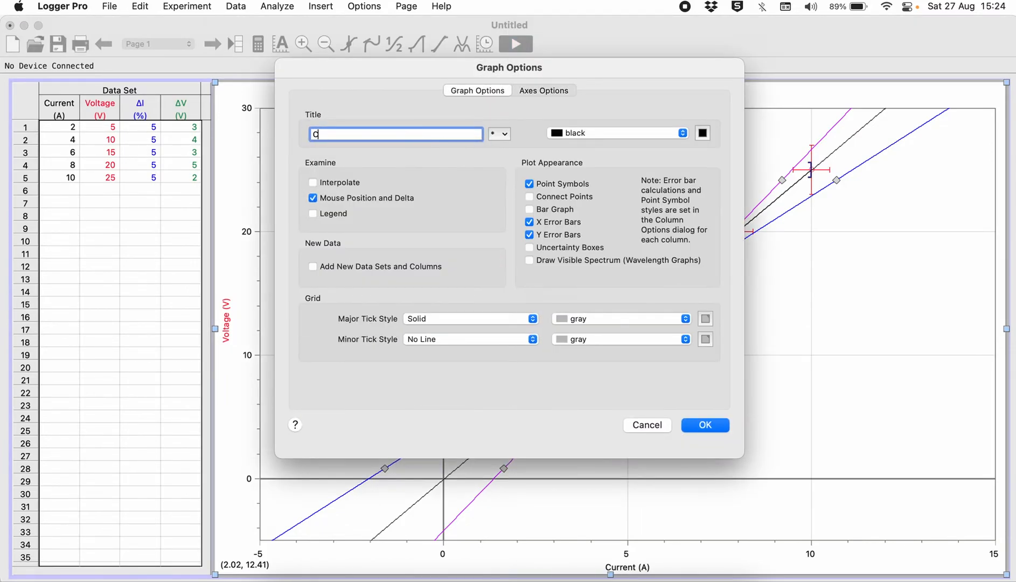
type("urrent vs. Voltage Graph")
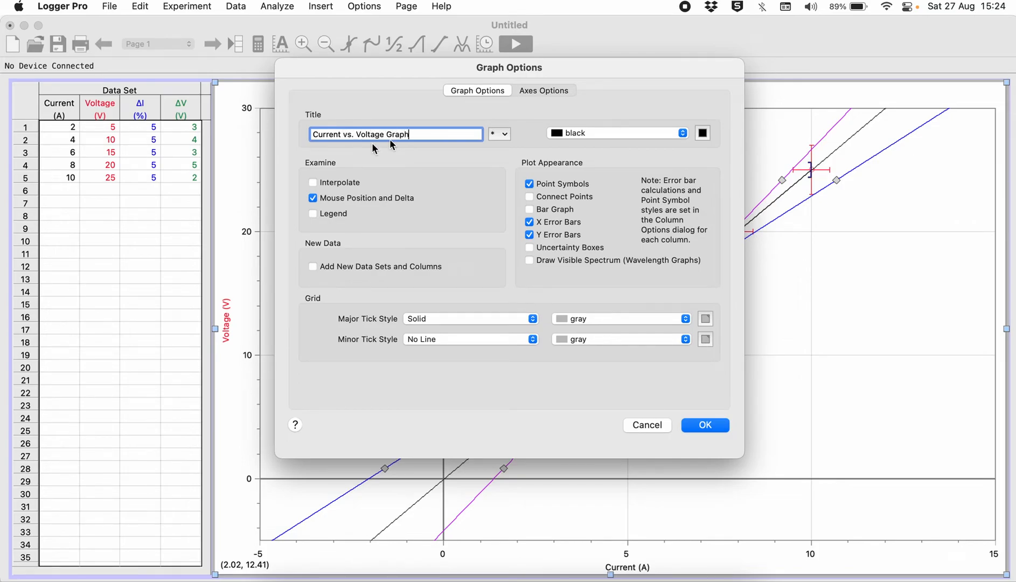
key("super+Left")
type("Determinine Resistance:")
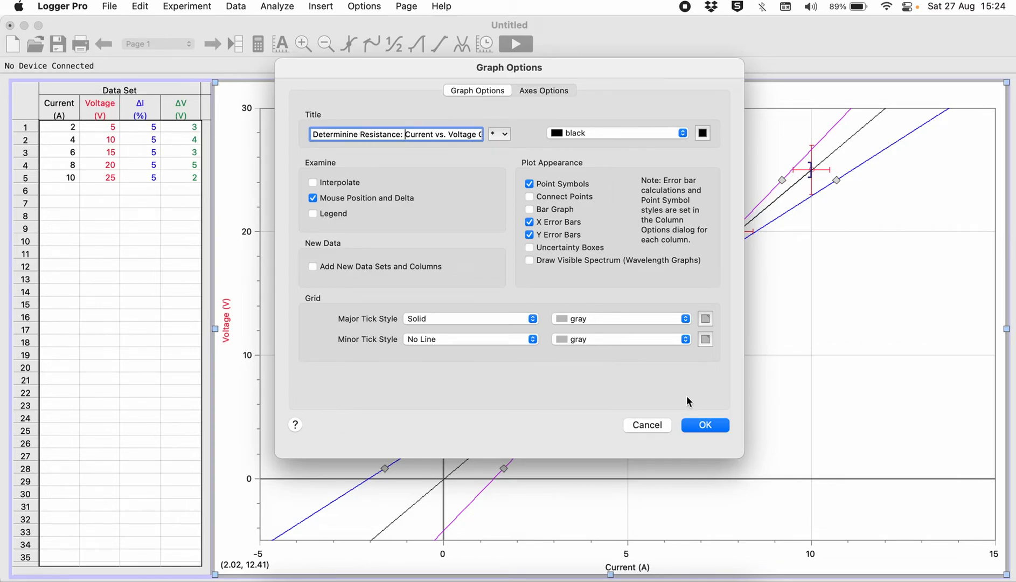
left_click(704, 425)
left_click(89, 366)
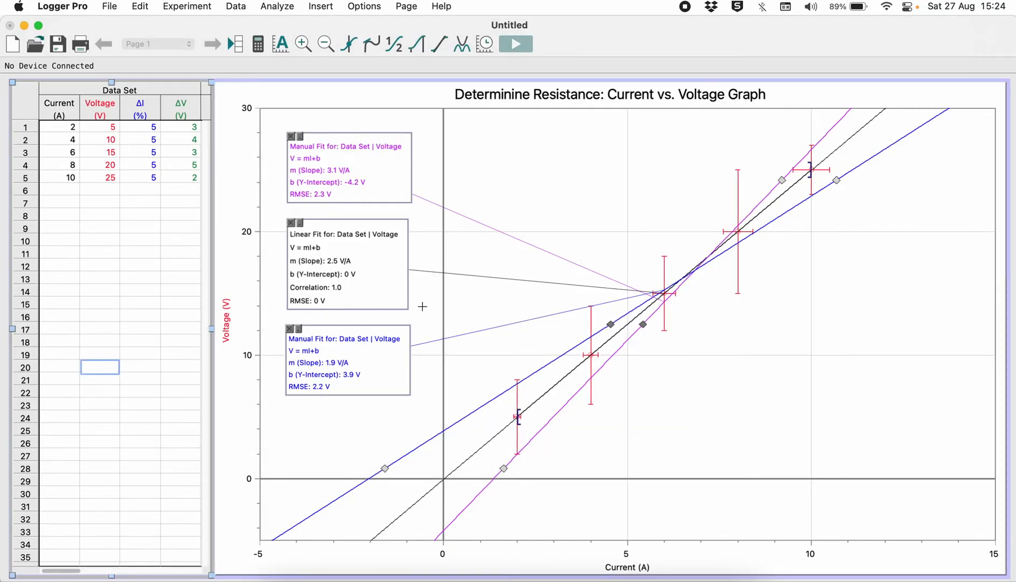
left_click(542, 189)
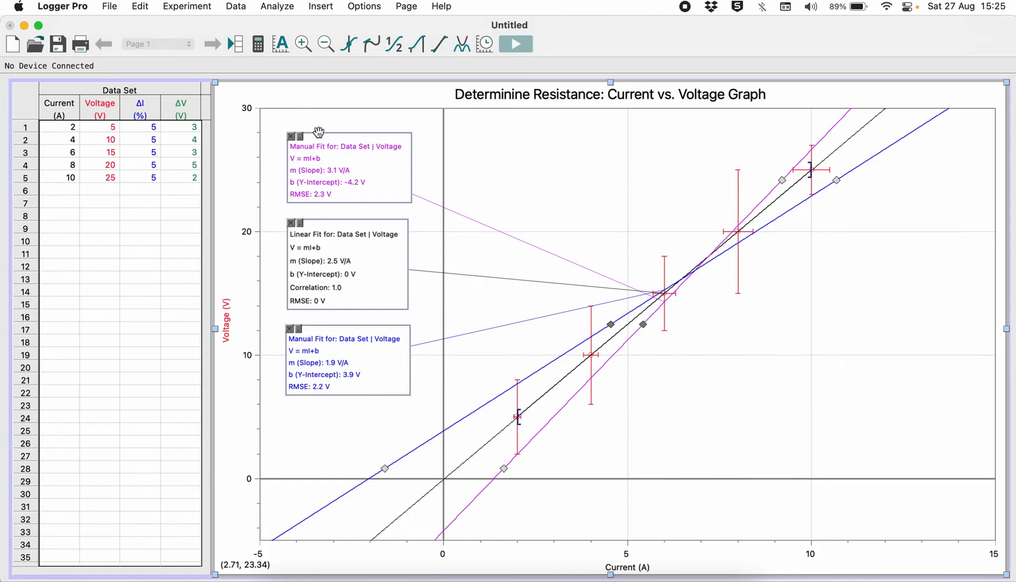
left_click(110, 6)
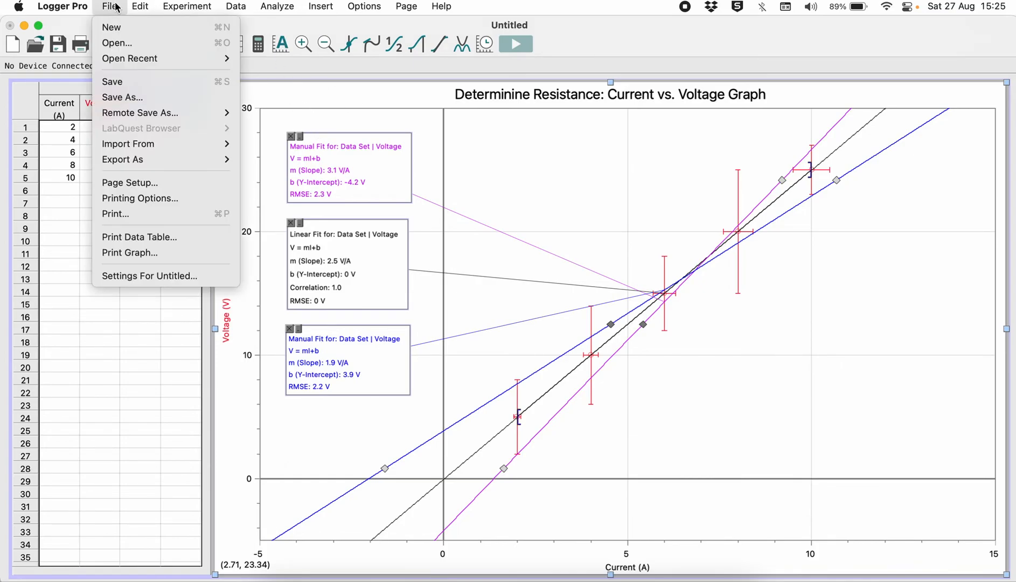
mouse_move(151, 164)
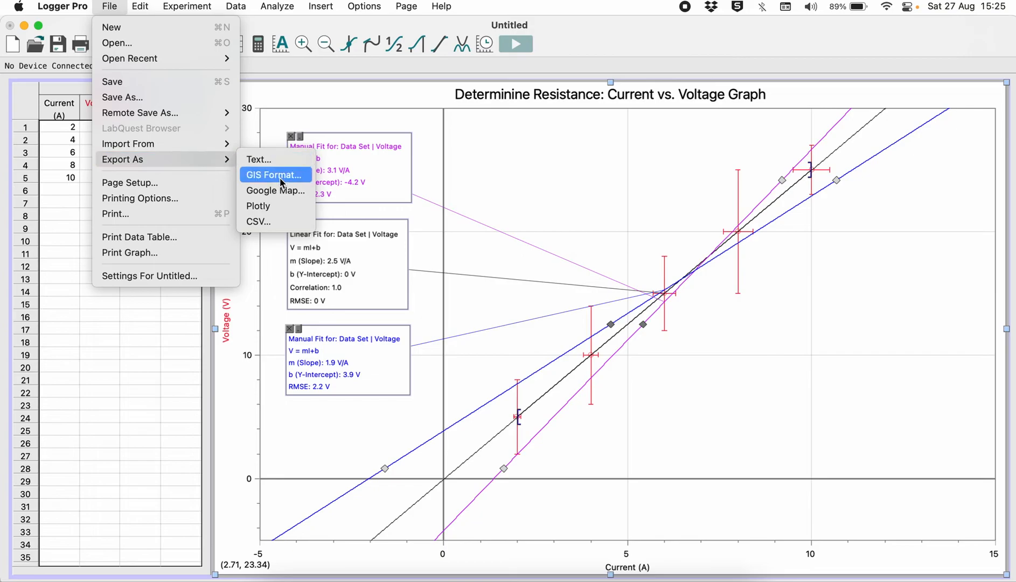
mouse_move(202, 149)
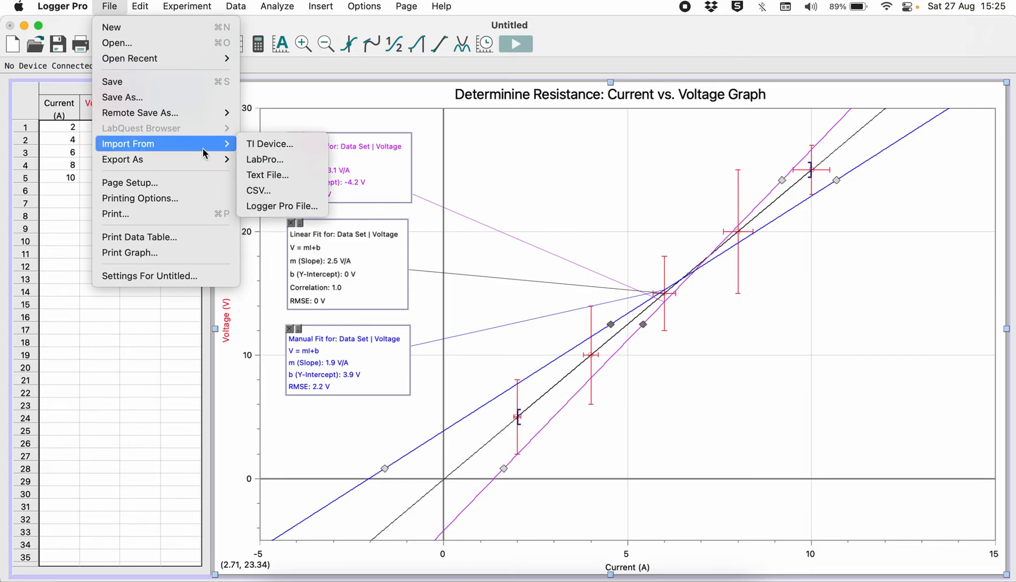
left_click(544, 131)
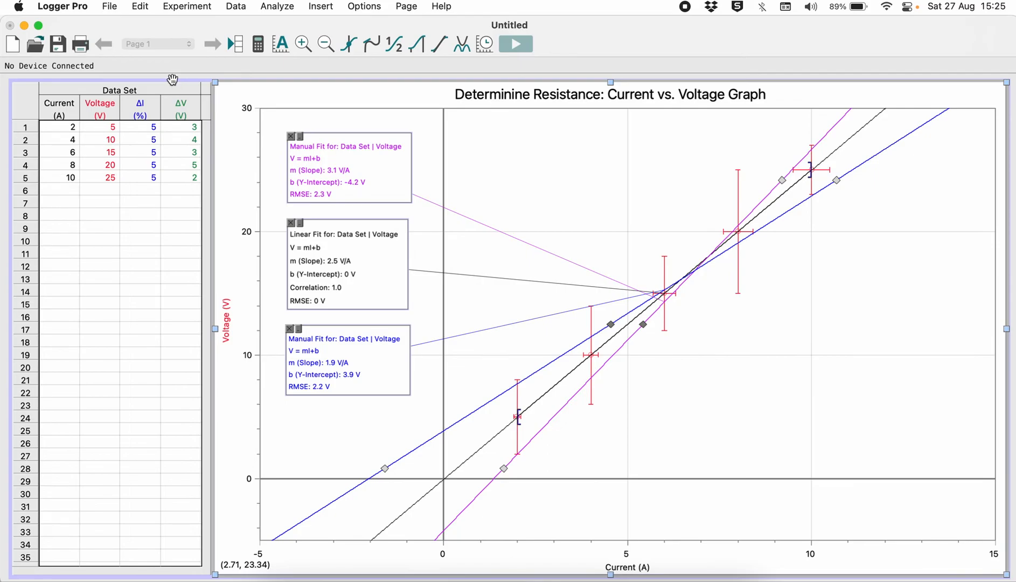
Deselect the graph and capture a screenshot of the whole graph area, including its title, axes and fit boxes.
left_click(130, 229)
left_click(130, 228)
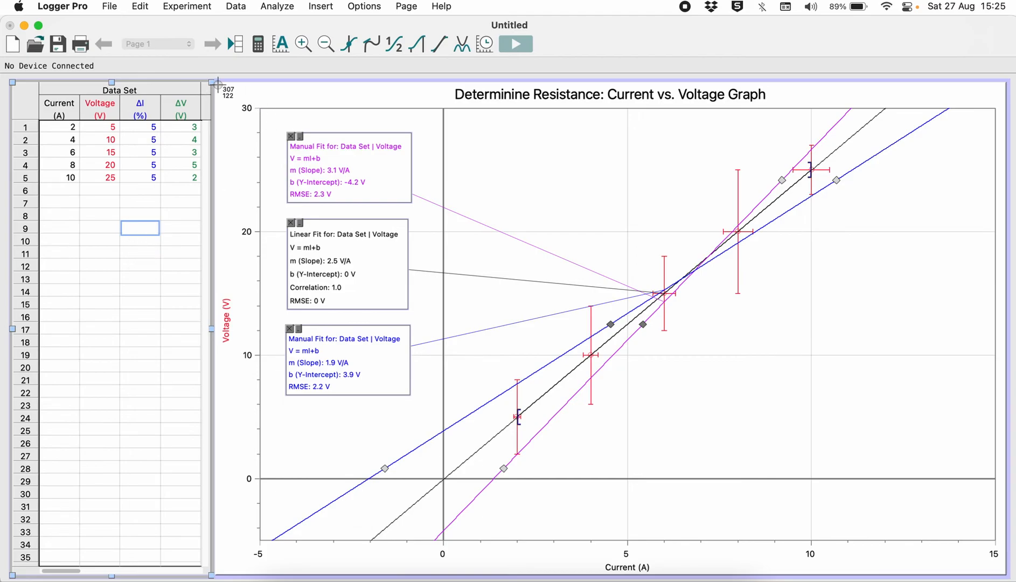
mouse_move(214, 83)
left_mouse_down()
mouse_move(508, 332)
mouse_move(717, 442)
mouse_move(990, 554)
mouse_move(1005, 575)
left_mouse_up()
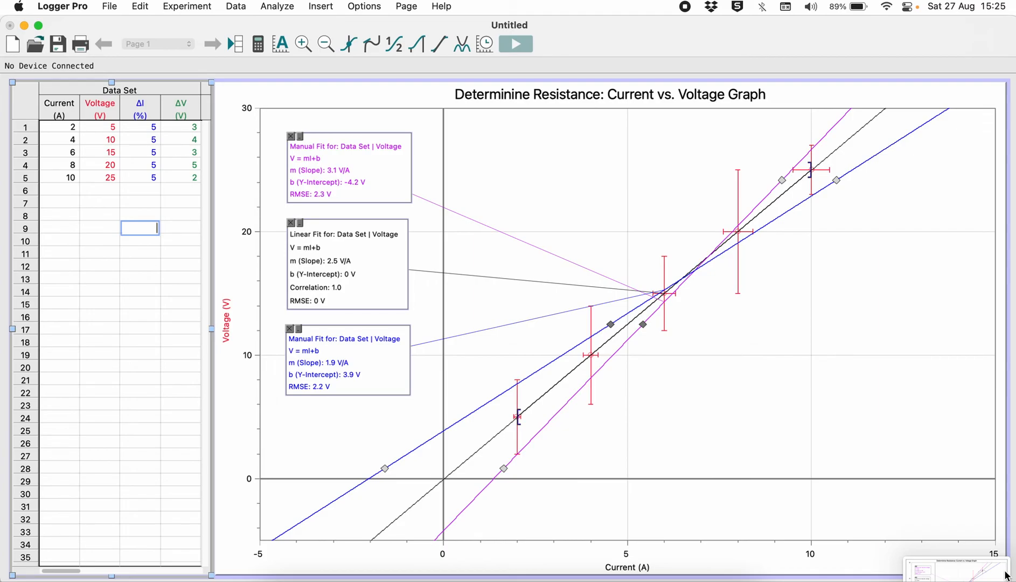
left_click(507, 351)
left_click(117, 288)
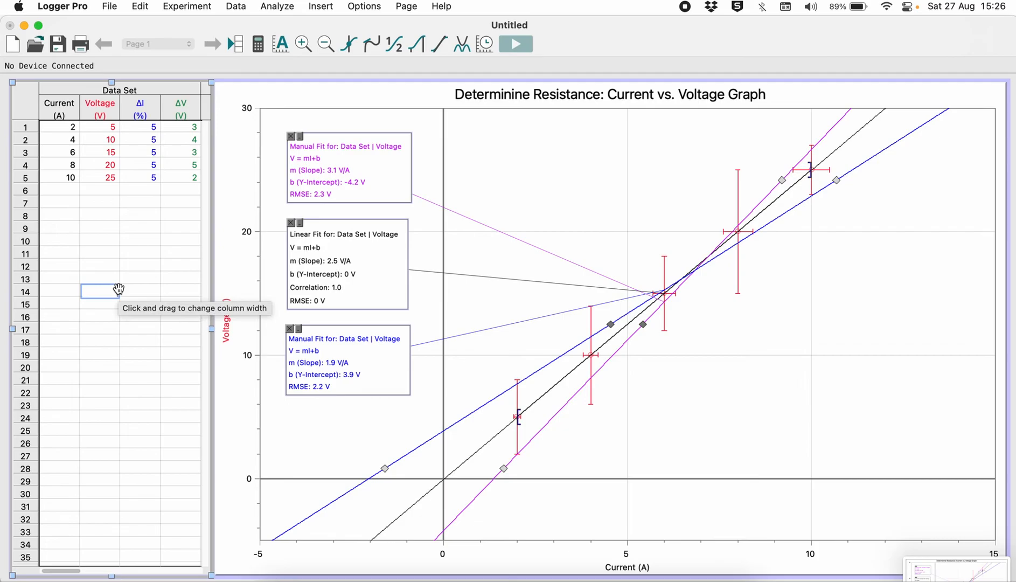
Save the untitled document as a CMBL file in the Downloads folder under a new name.
left_click(112, 7)
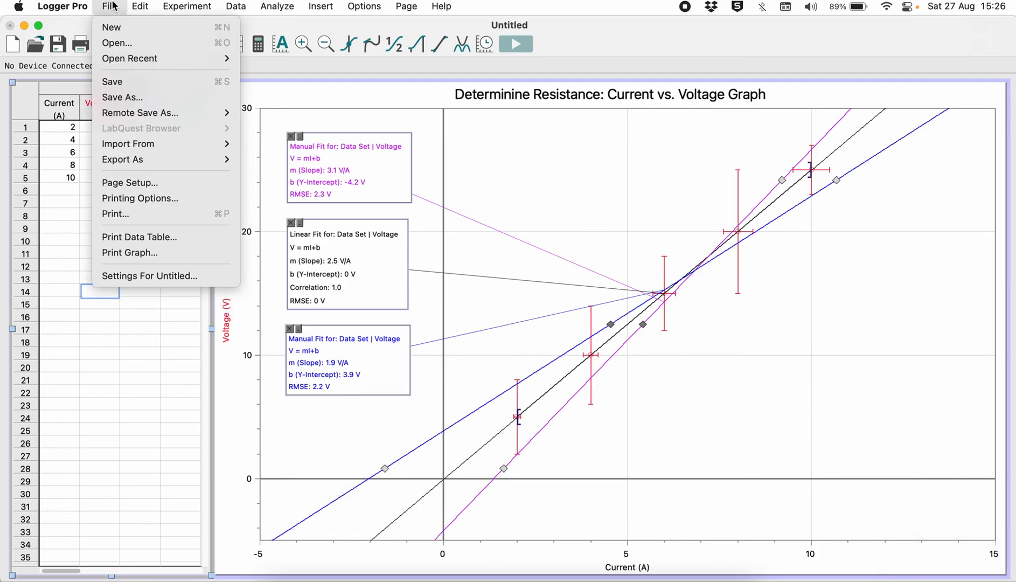
left_click(291, 59)
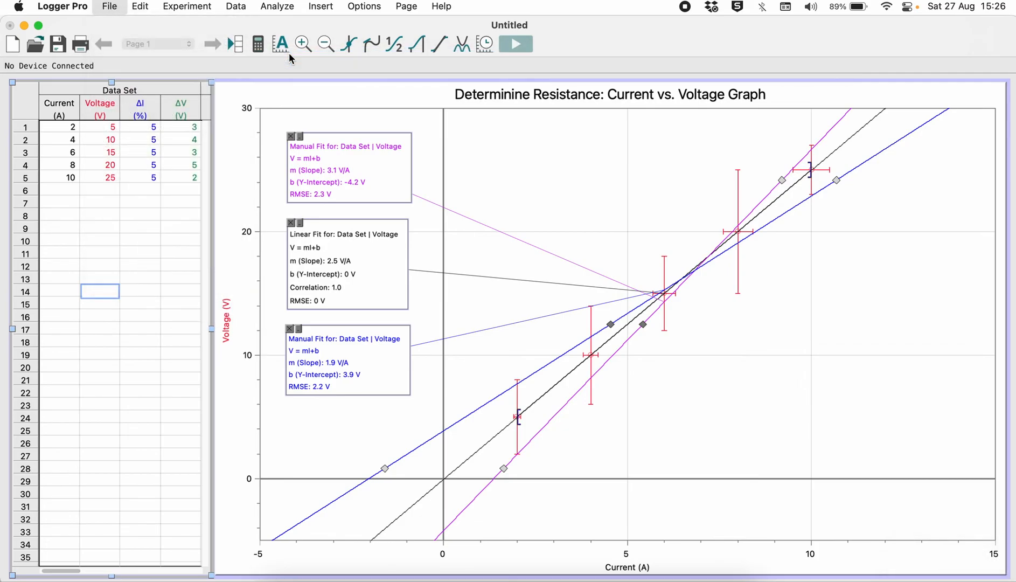
left_click(546, 248)
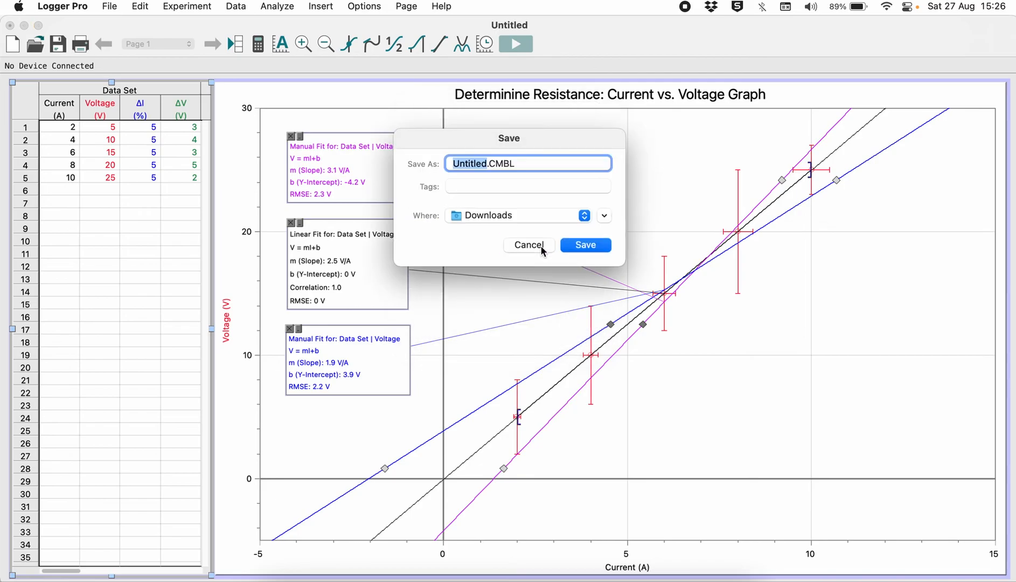
type("YouTube")
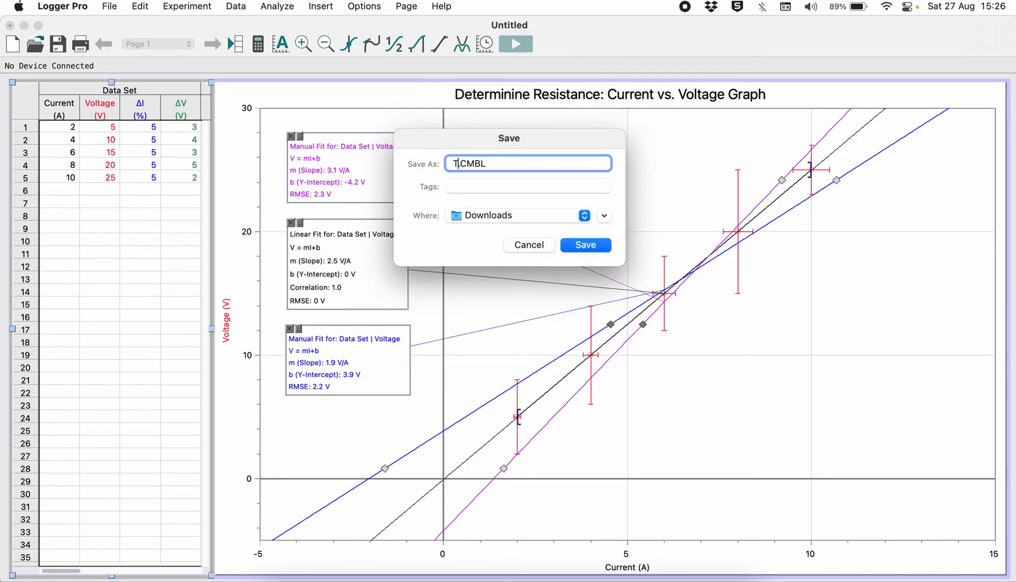
left_click(601, 247)
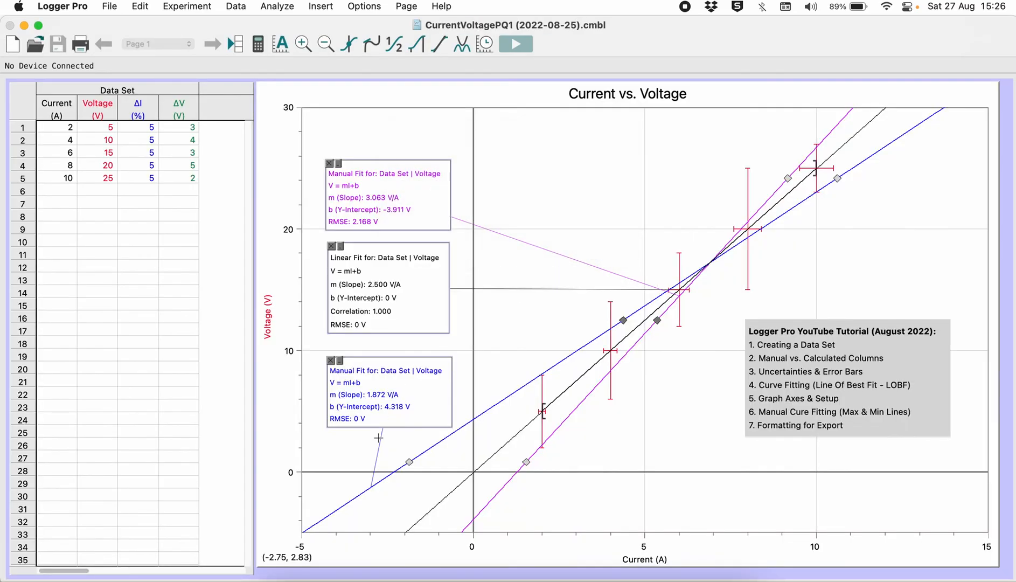